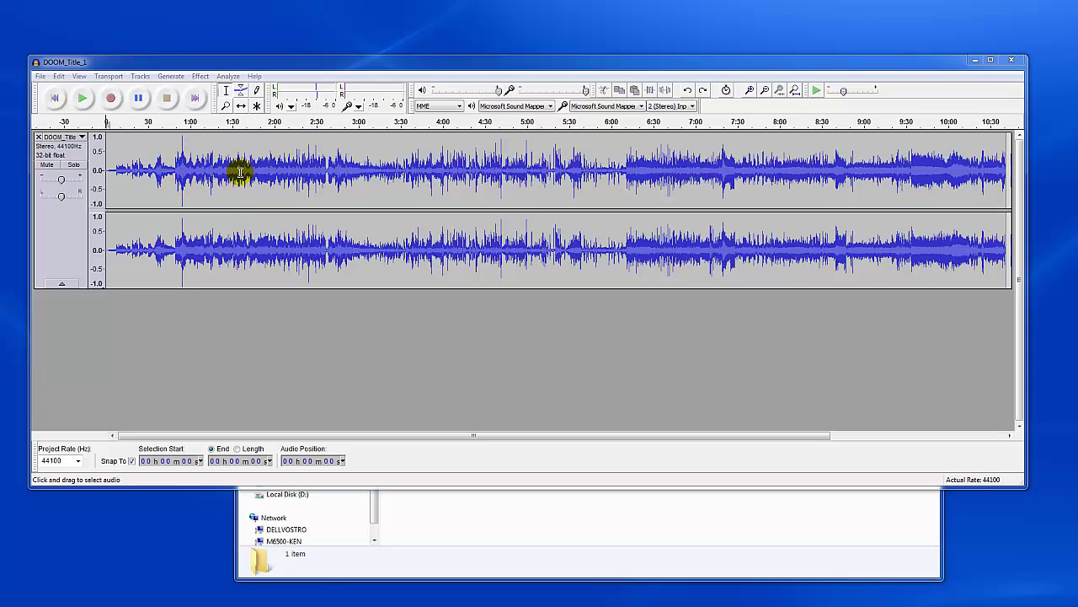
- Zoom in on the song's opening minutes and place the edit point at 0:29
click(171, 150)
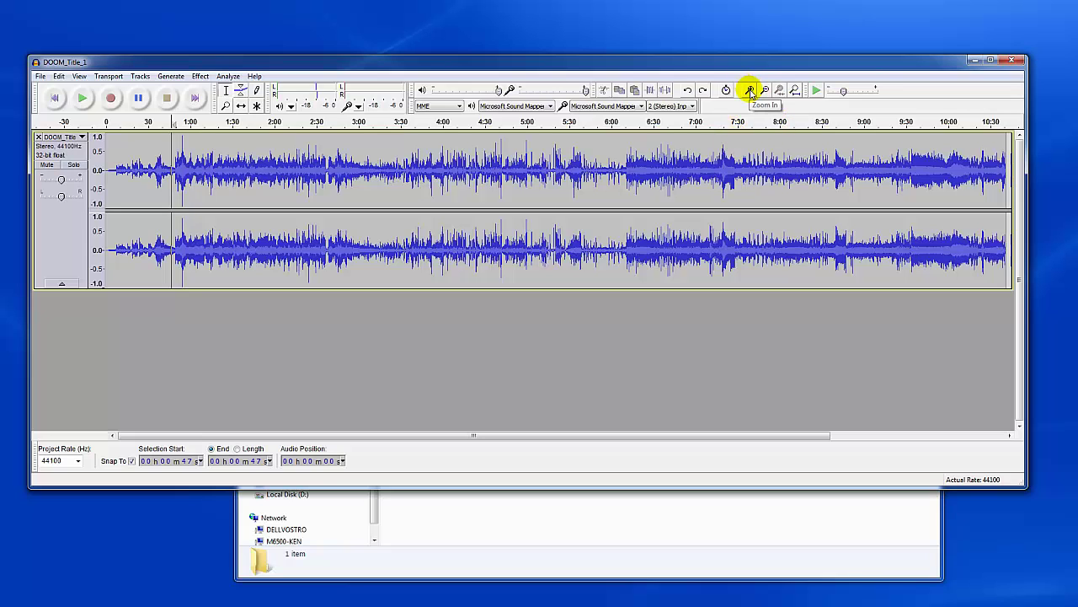
click(750, 91)
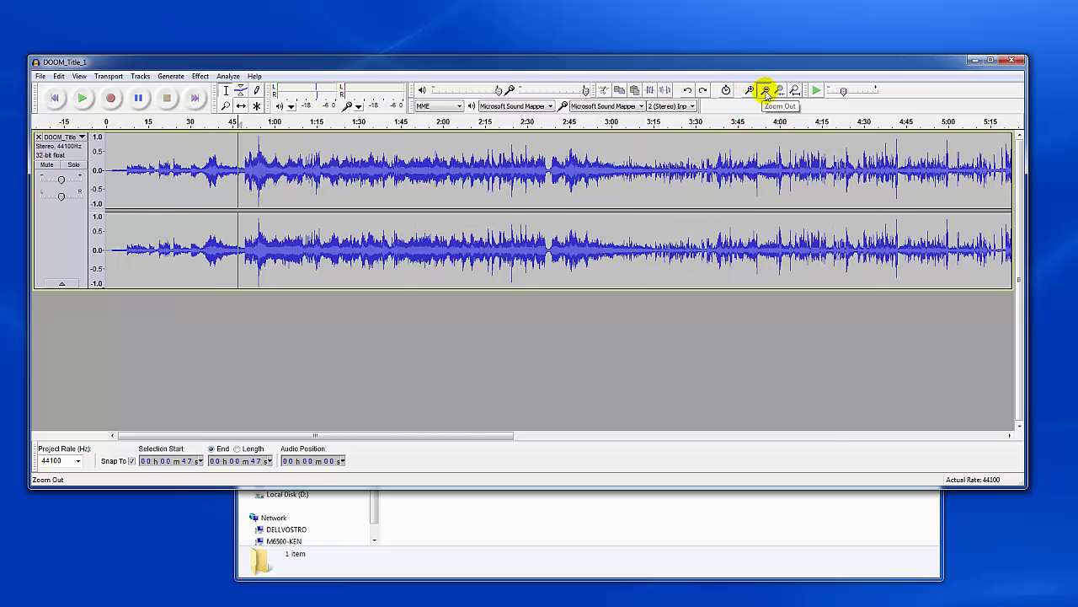
click(765, 91)
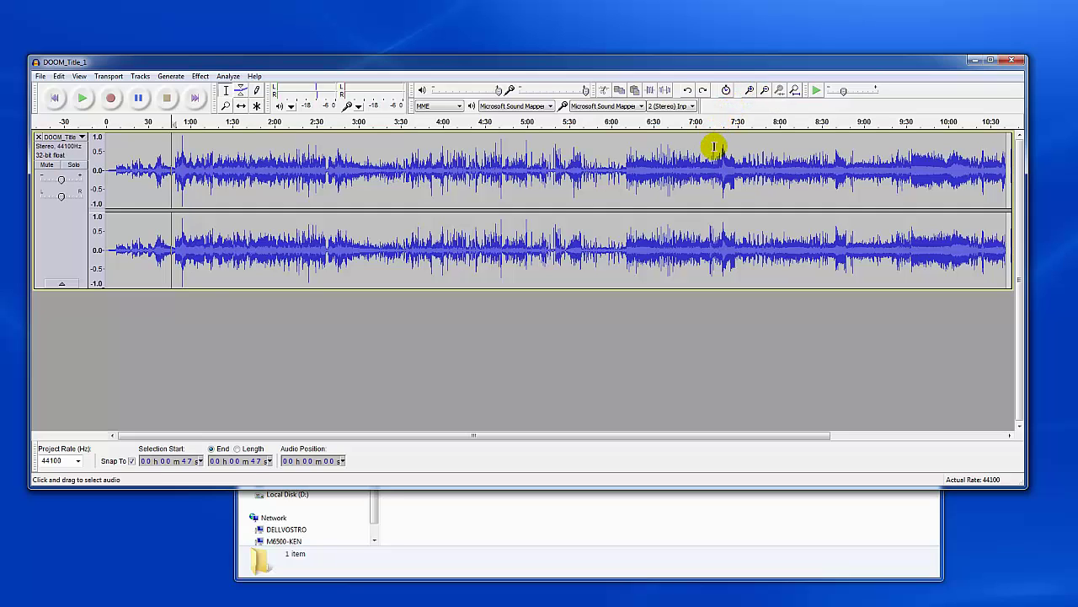
key(ctrl+1)
key(ctrl+1)
key(ctrl+3)
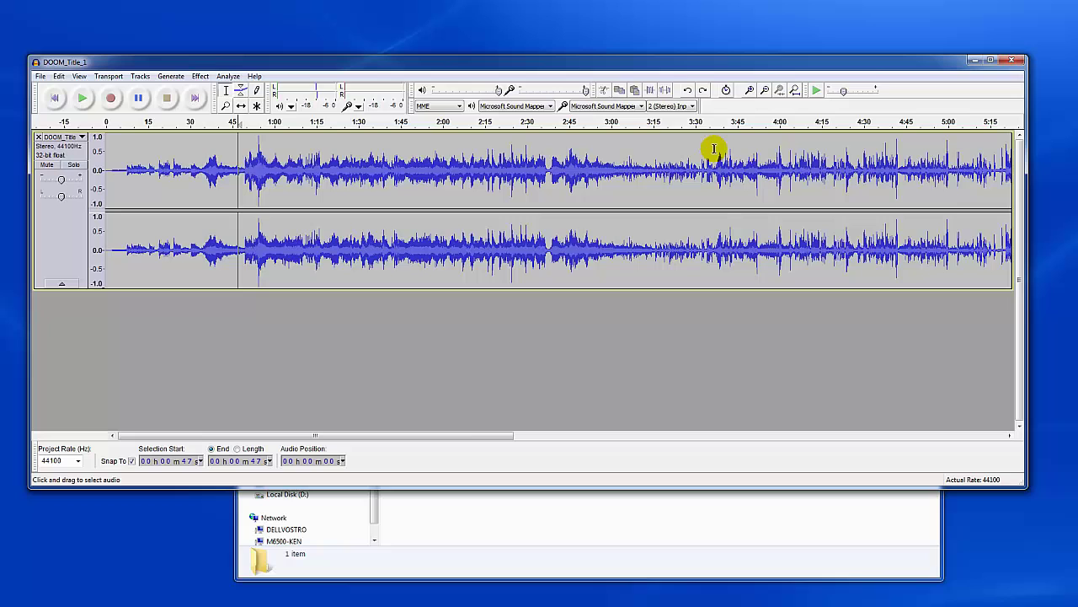
key(ctrl+1)
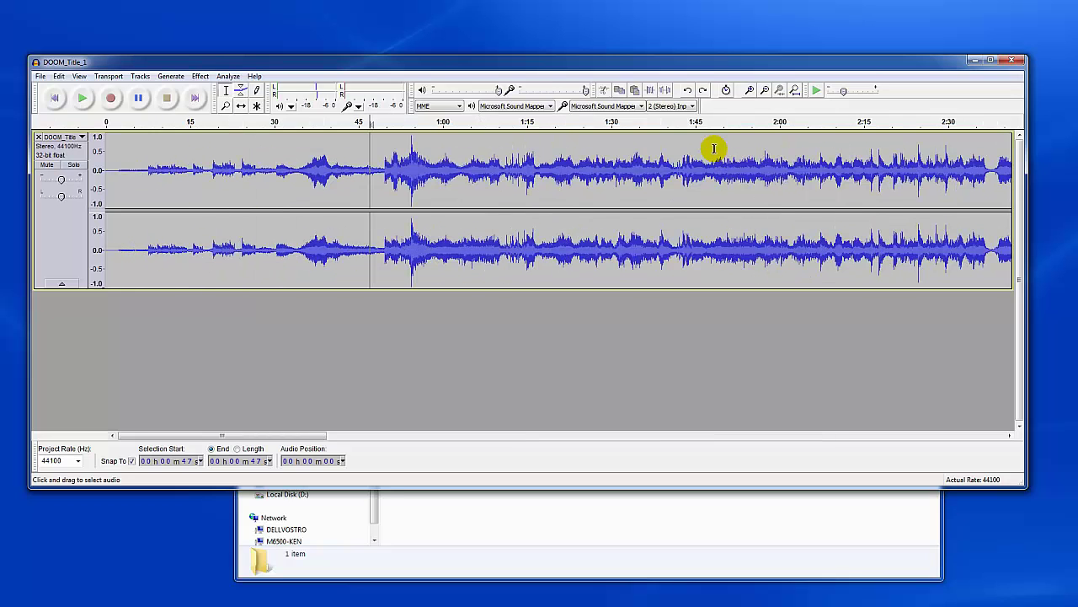
click(270, 154)
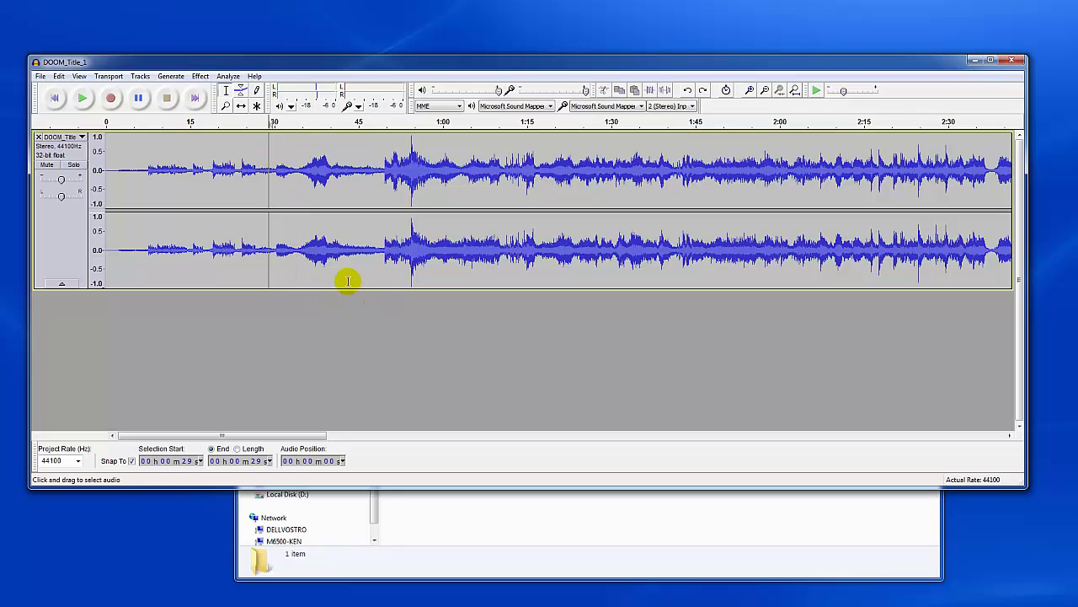
- Add a label named Label_1 at the 0:29 edit point
key(ctrl+b)
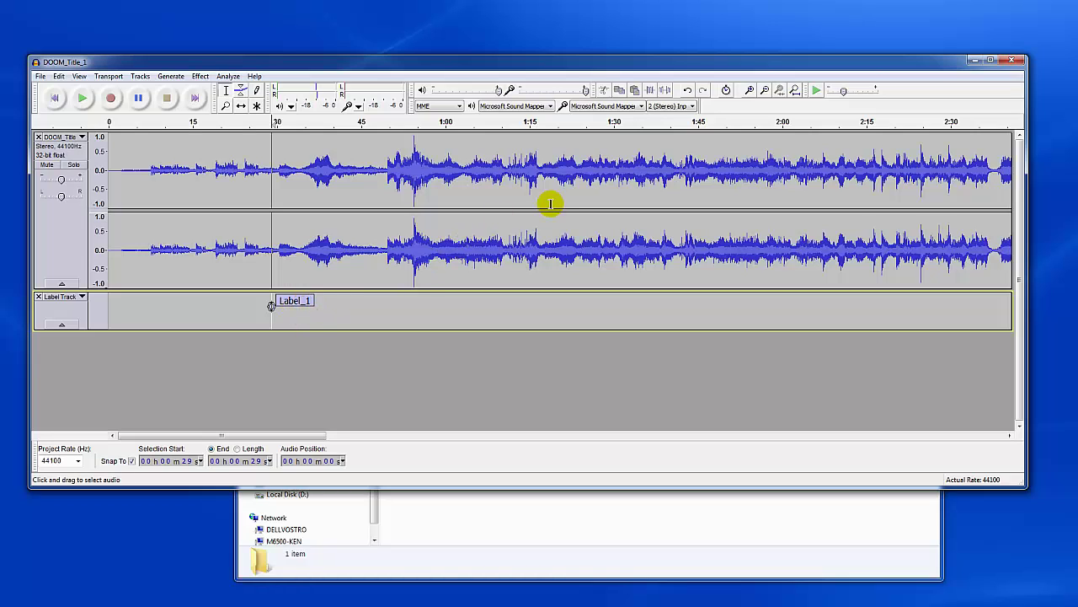
- Play the audio from around 1:13 and stop it after a short preview
click(518, 133)
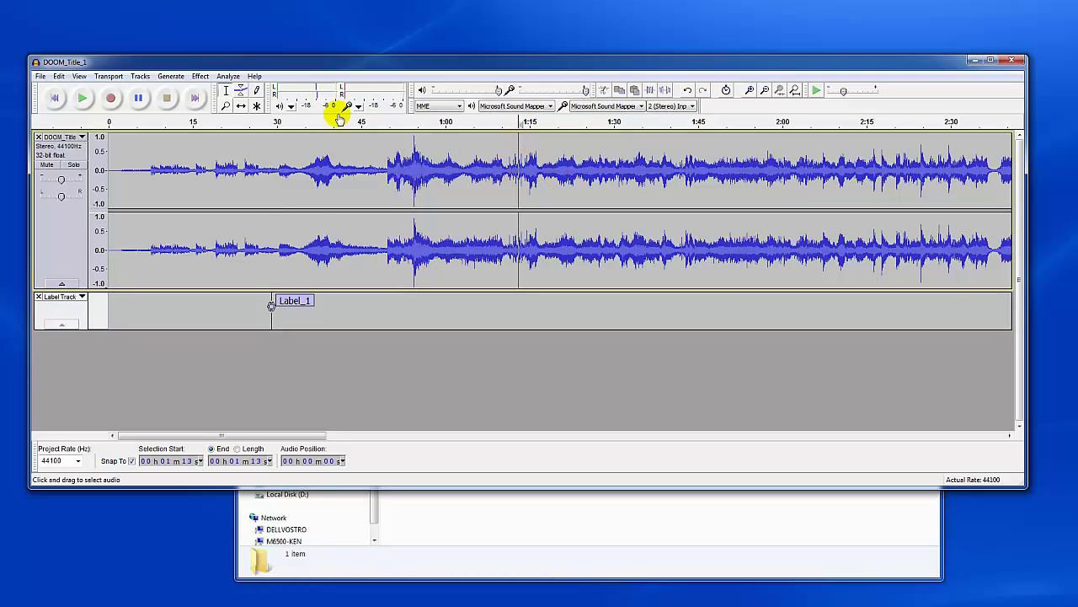
click(81, 99)
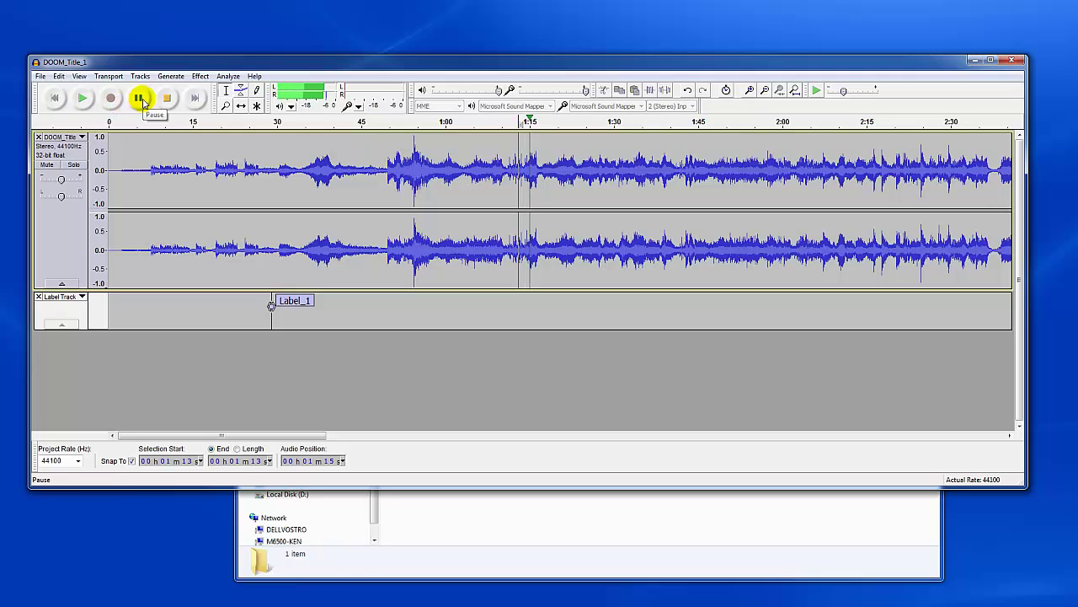
click(166, 99)
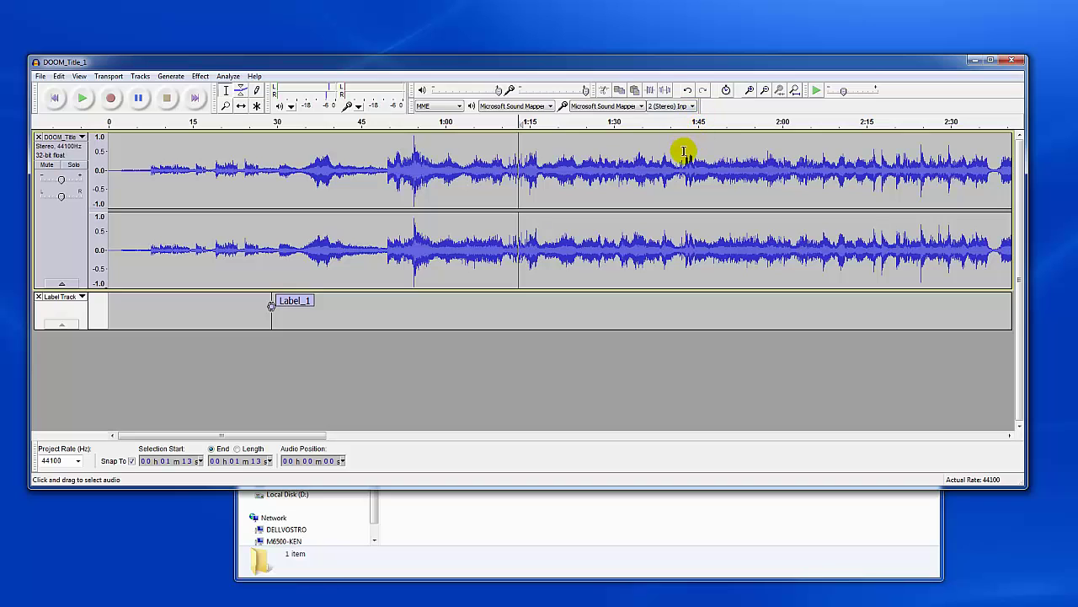
- Zoom out to the whole song and set the edit point at 1:02
key(ctrl+3)
key(ctrl+3)
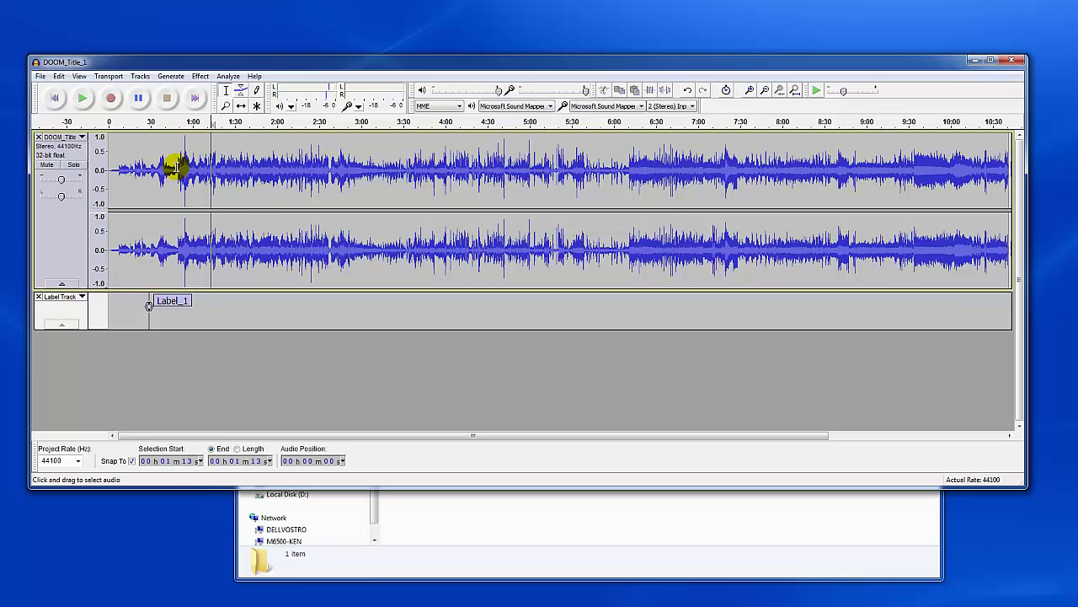
click(177, 166)
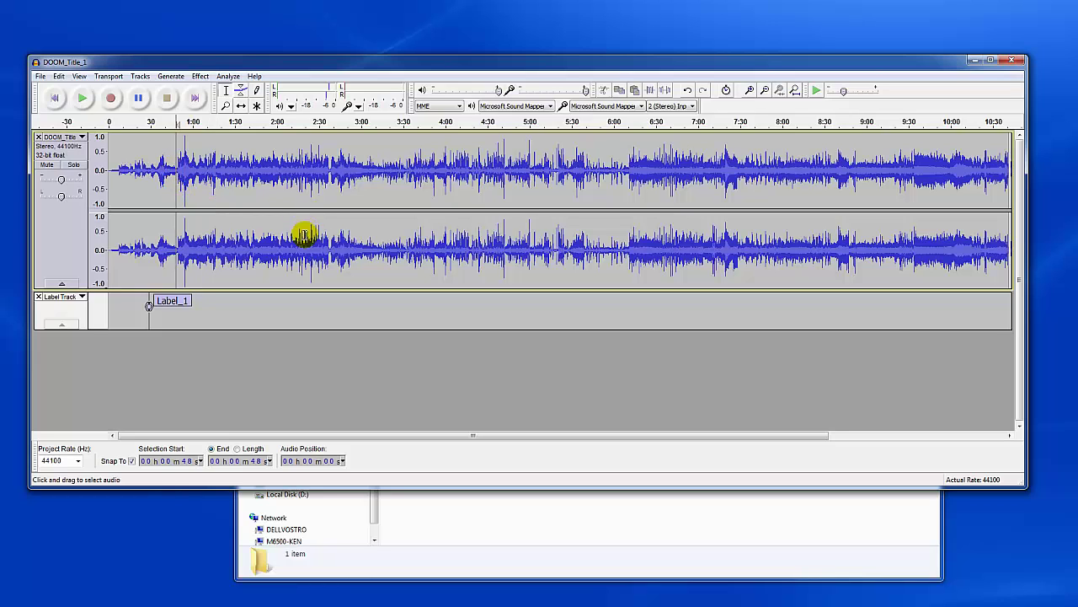
click(194, 146)
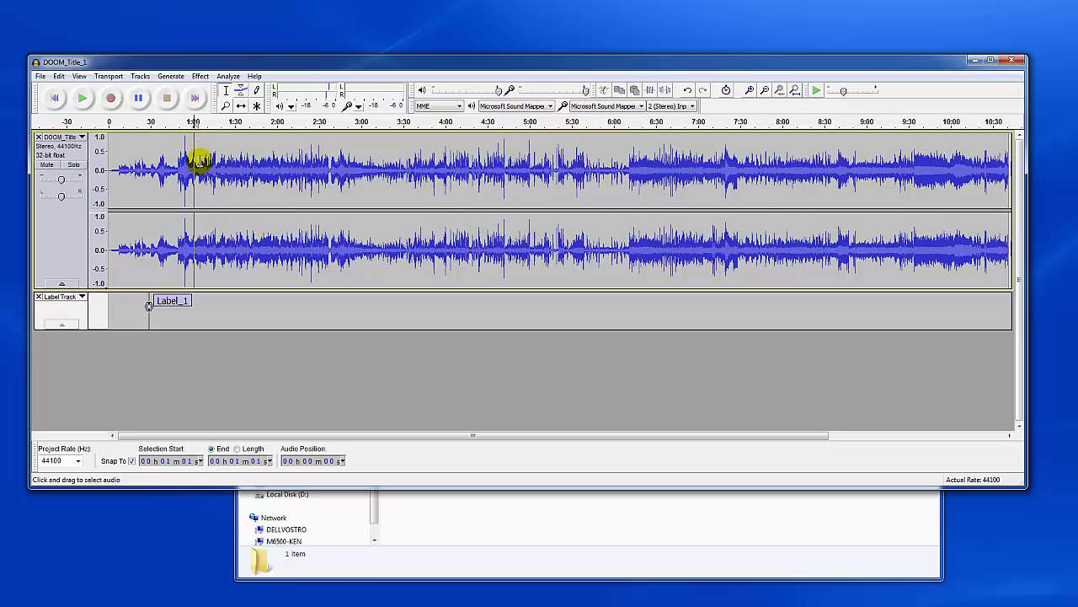
click(196, 166)
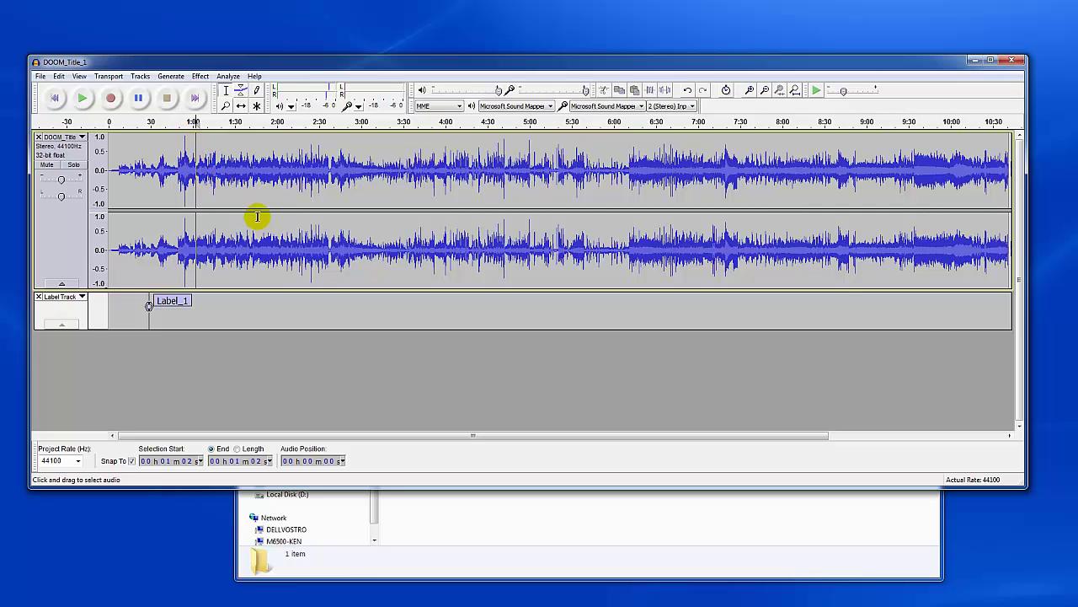
- Add Label_2 at 1:02, then zoom to the first two and a half minutes
key(ctrl+b)
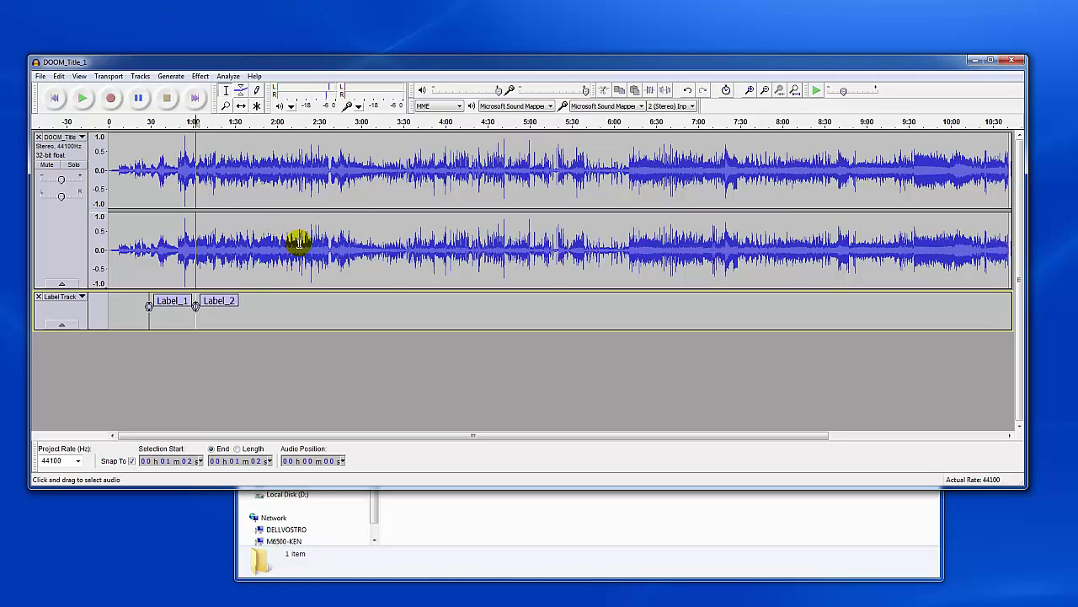
key(ctrl+3)
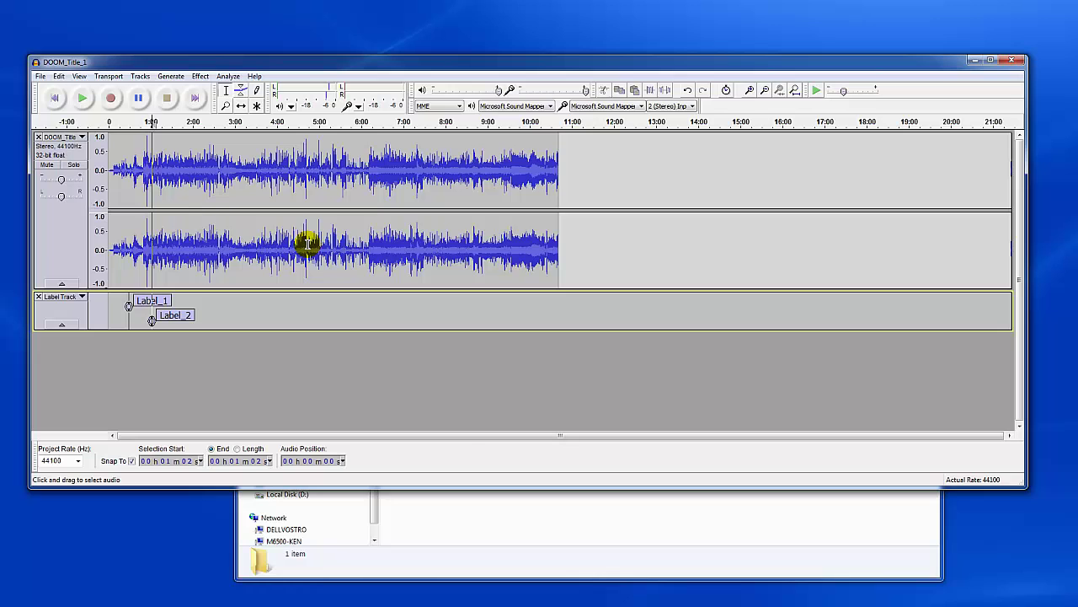
key(ctrl+1)
key(ctrl+1)
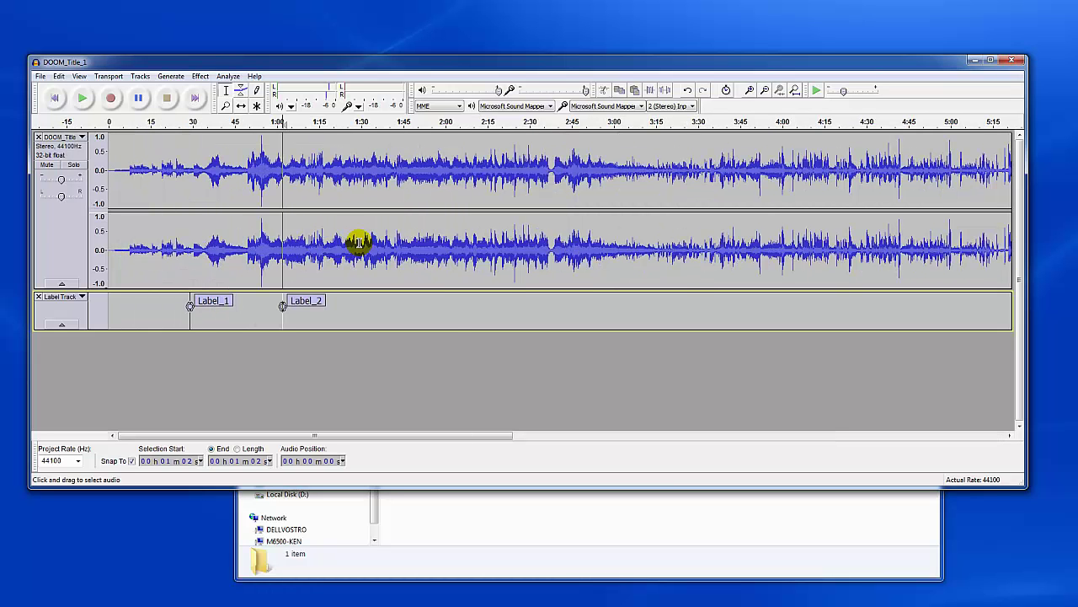
key(ctrl+1)
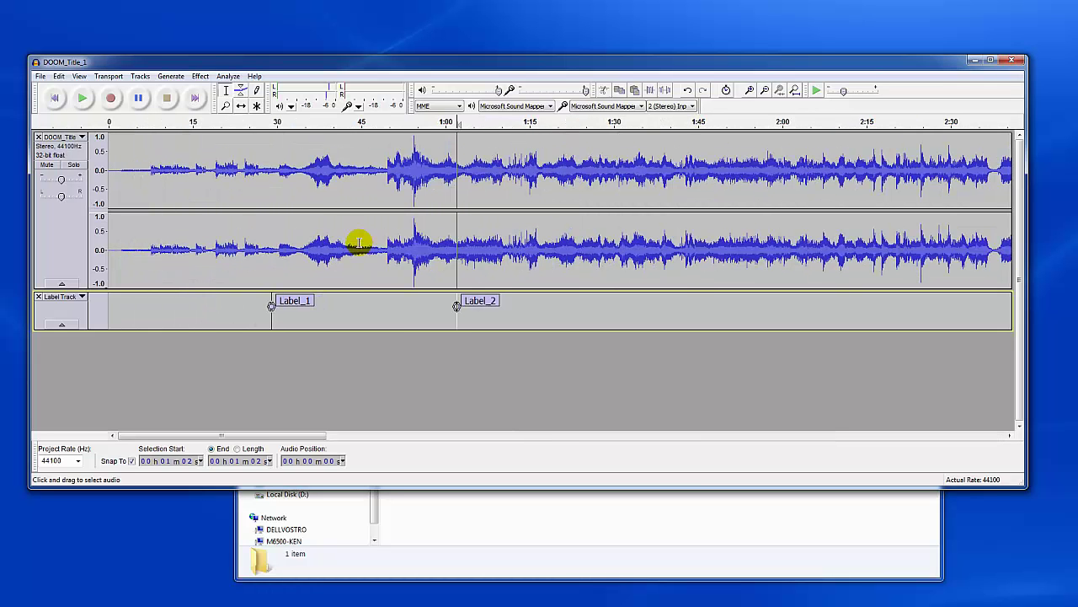
- Open File > Export Multiple and keep the WAV (Microsoft) signed 16-bit PCM format
click(41, 76)
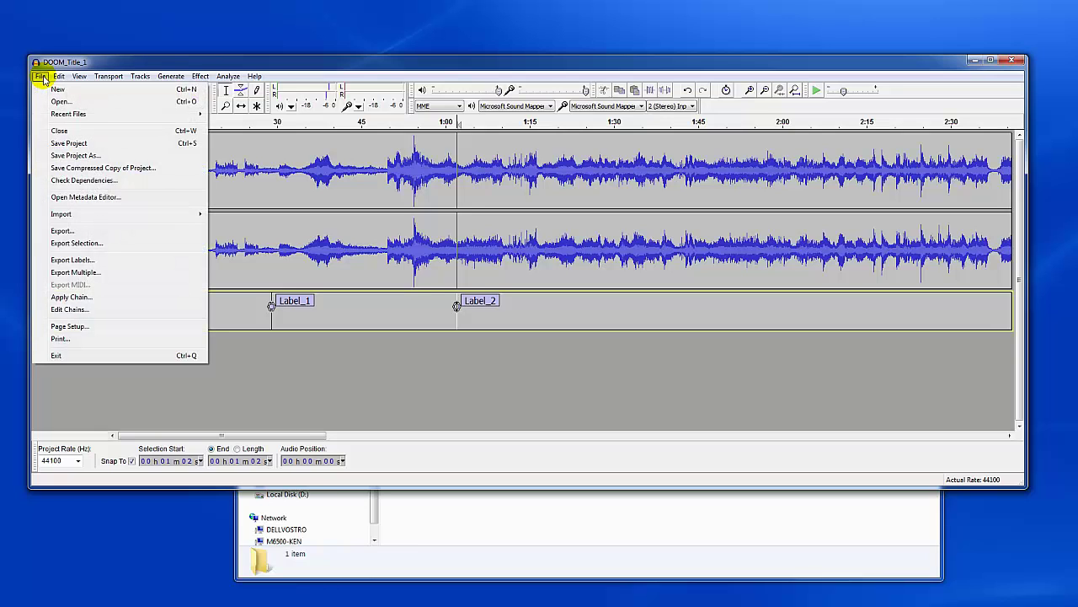
click(69, 272)
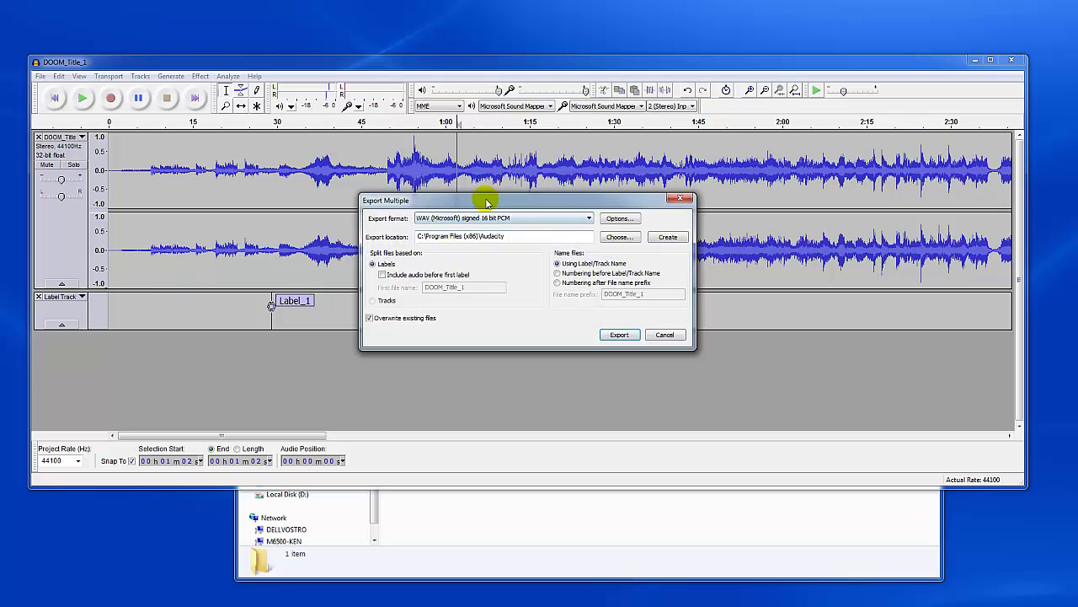
drag(489, 200, 370, 273)
click(361, 293)
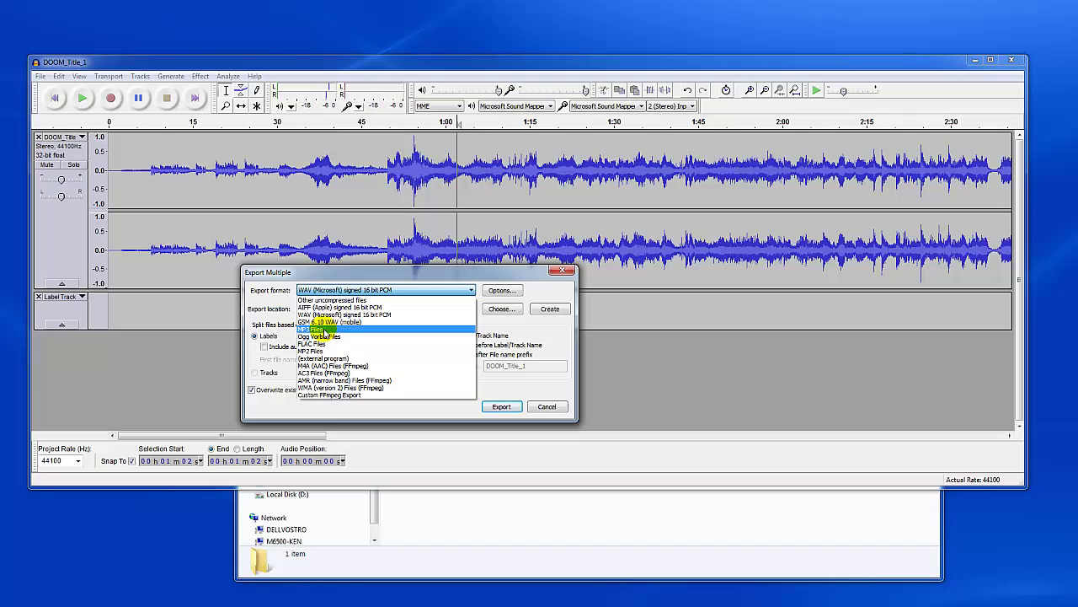
click(510, 334)
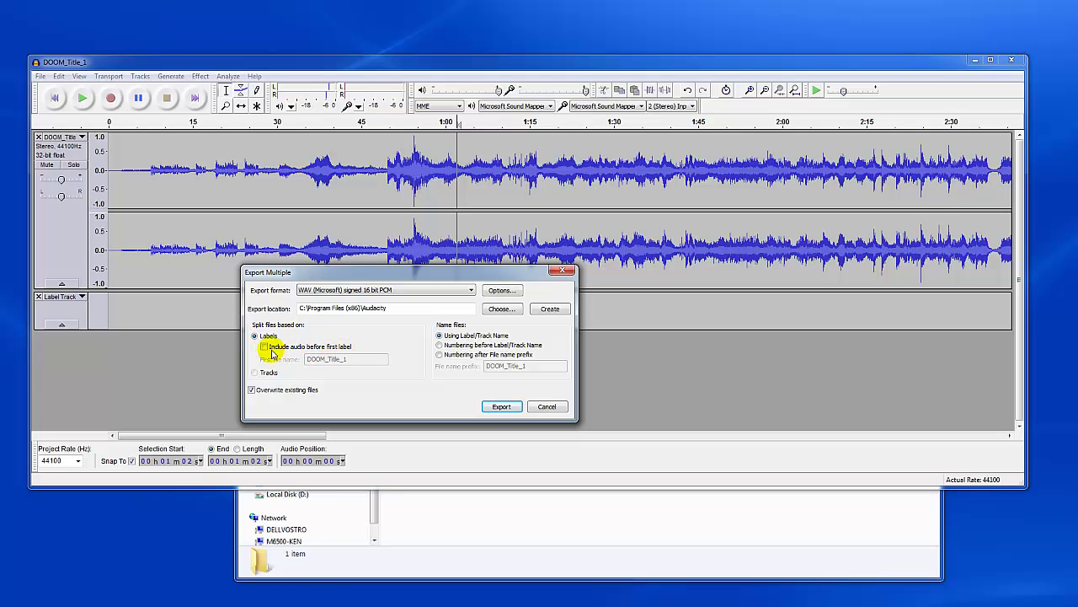
drag(396, 268, 673, 199)
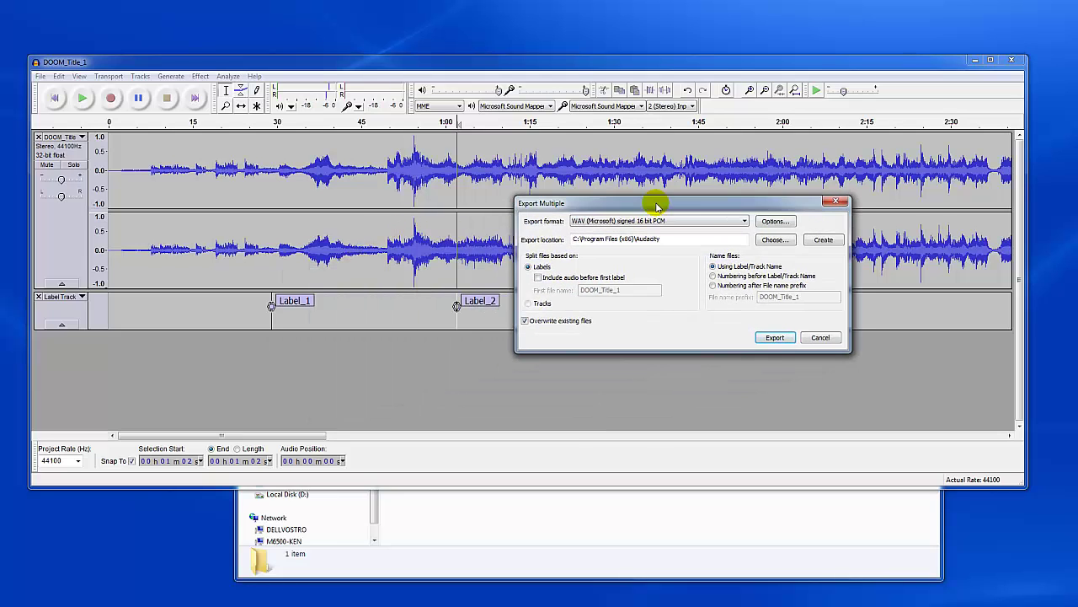
click(713, 277)
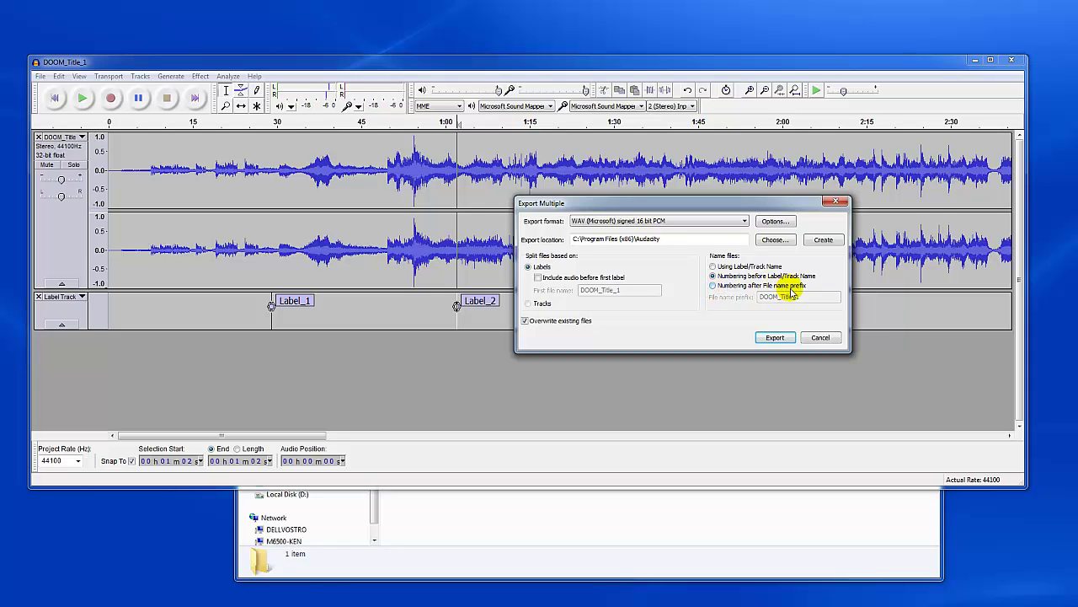
click(713, 285)
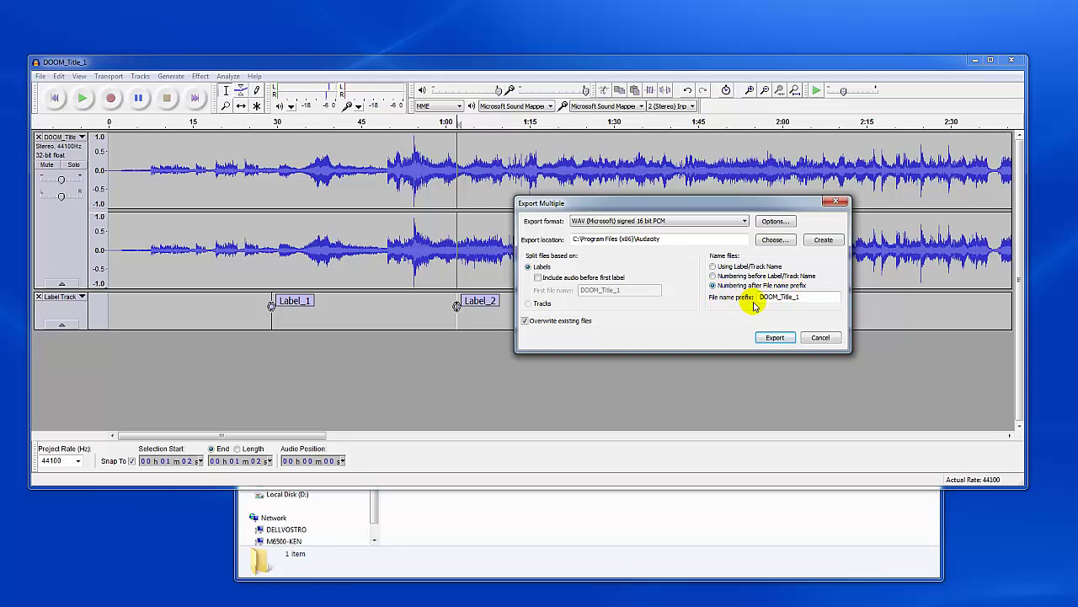
click(813, 300)
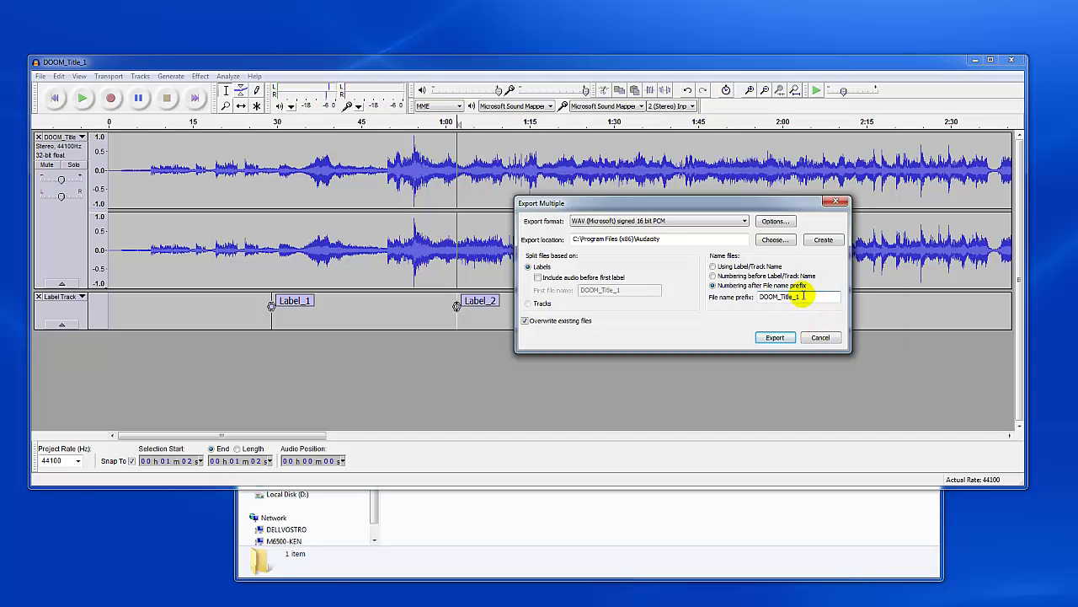
click(713, 267)
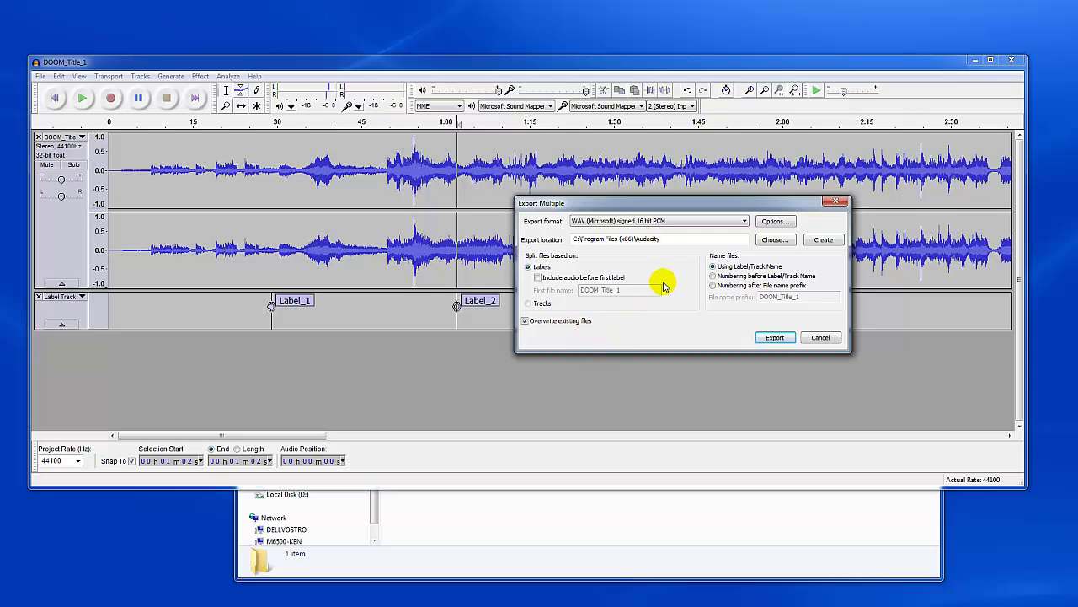
- Browse for an export folder and open Libraries > Documents > Documents
click(775, 241)
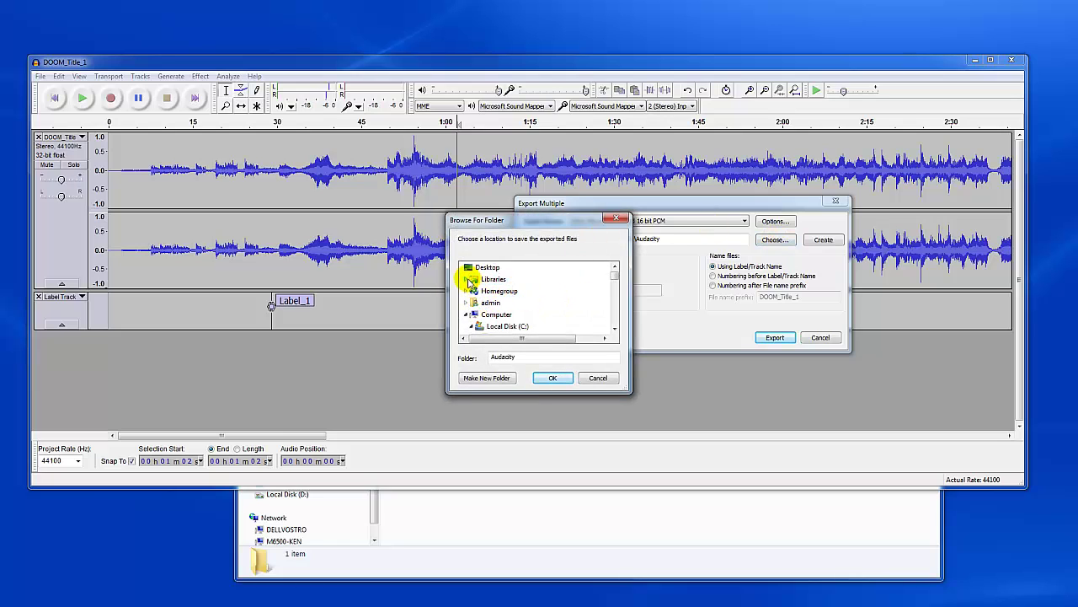
click(474, 282)
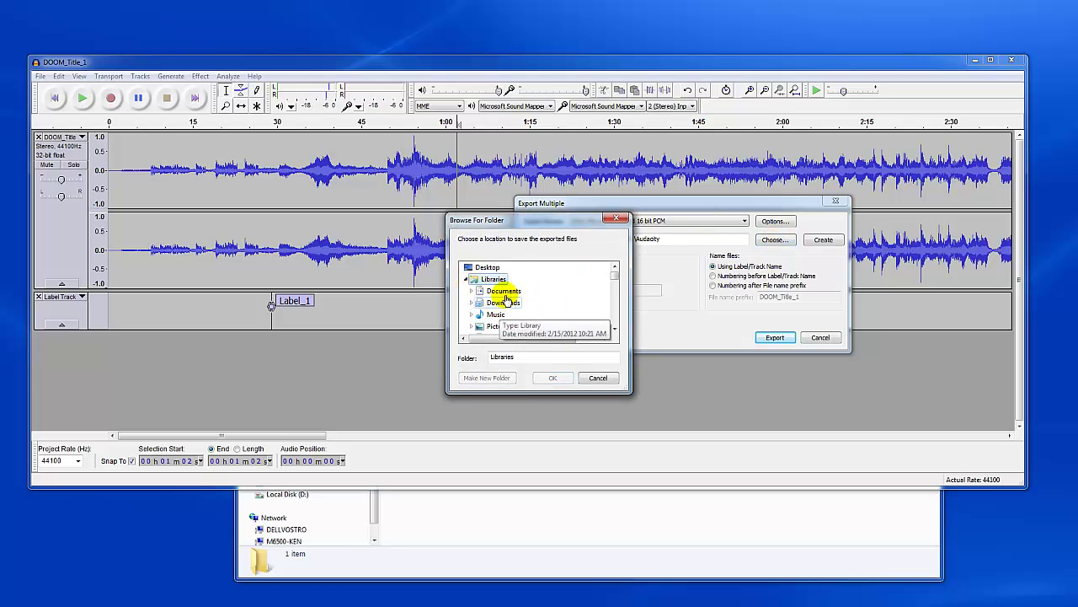
click(505, 291)
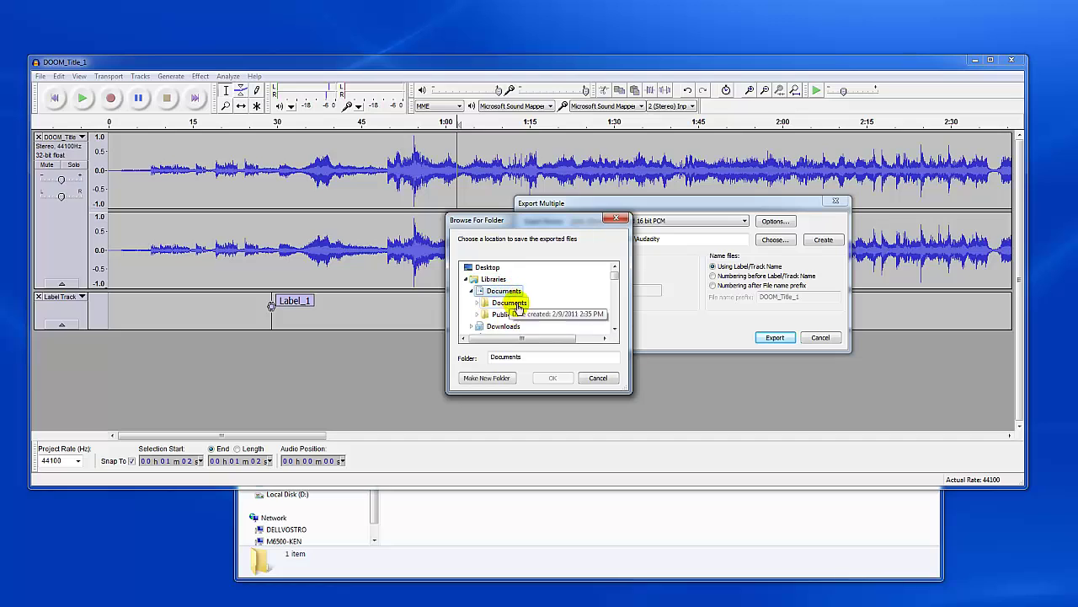
click(509, 302)
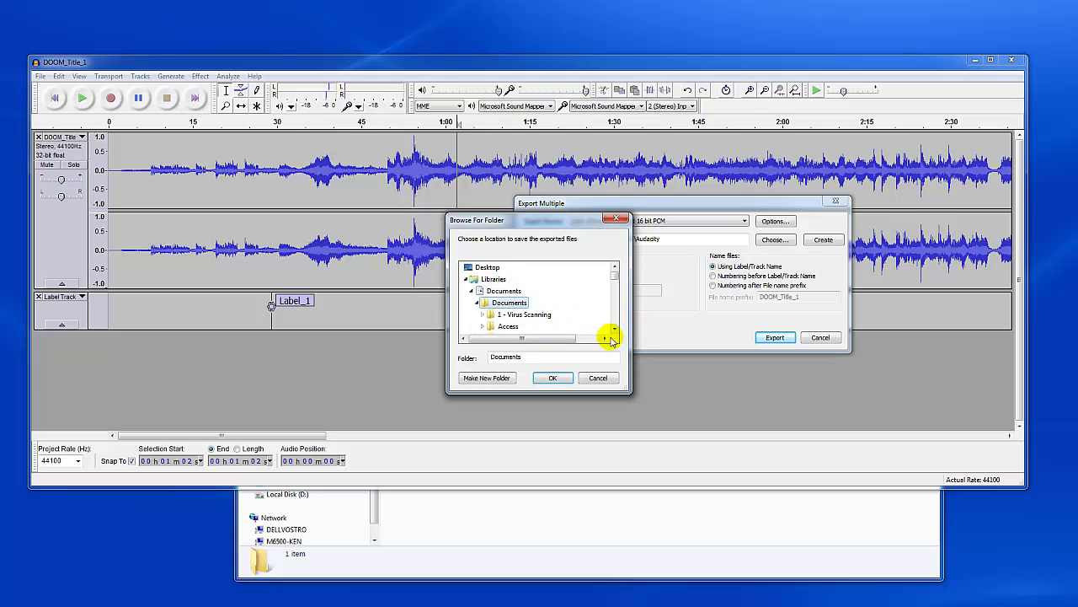
- Find and select the Clone2Go DVD Ripper folder in the folder tree
scroll(578, 312, down, 3)
scroll(578, 320, down, 8)
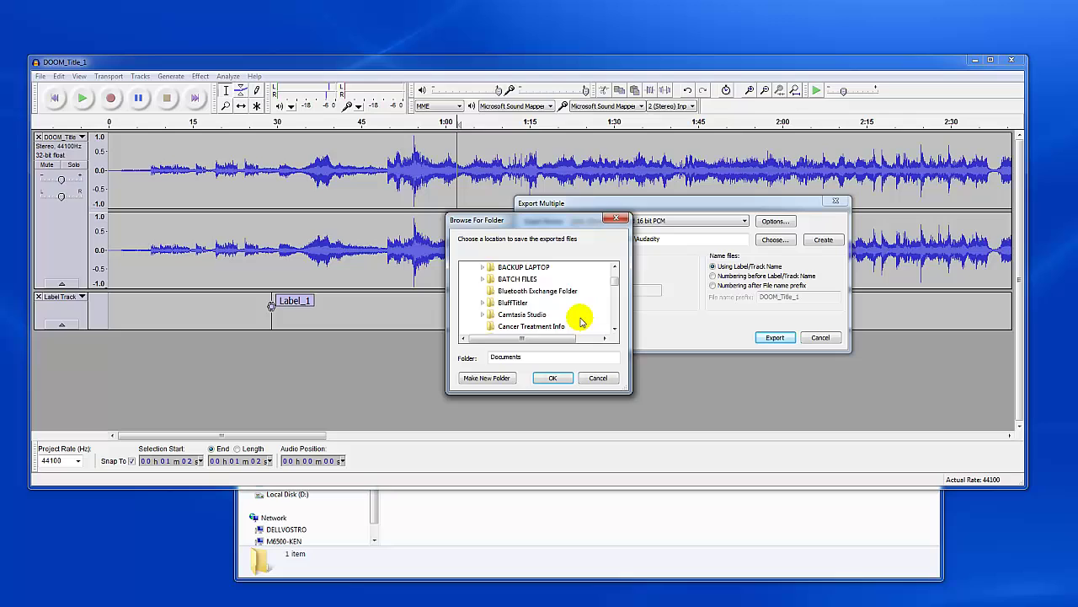
scroll(580, 320, down, 2)
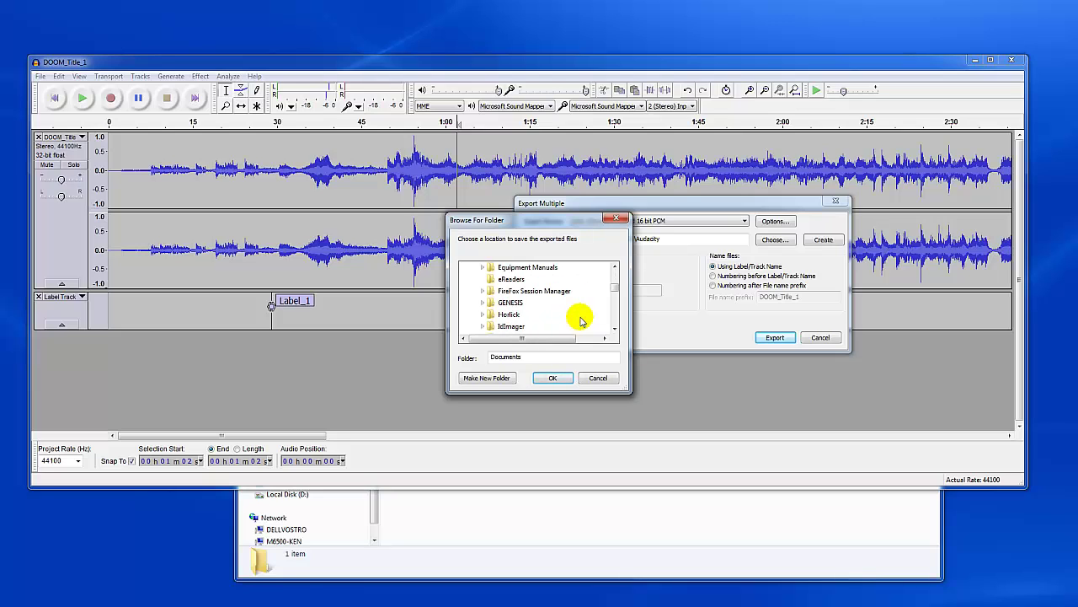
scroll(580, 321, up, 1)
scroll(580, 320, down, 1)
scroll(580, 320, up, 2)
scroll(580, 319, up, 1)
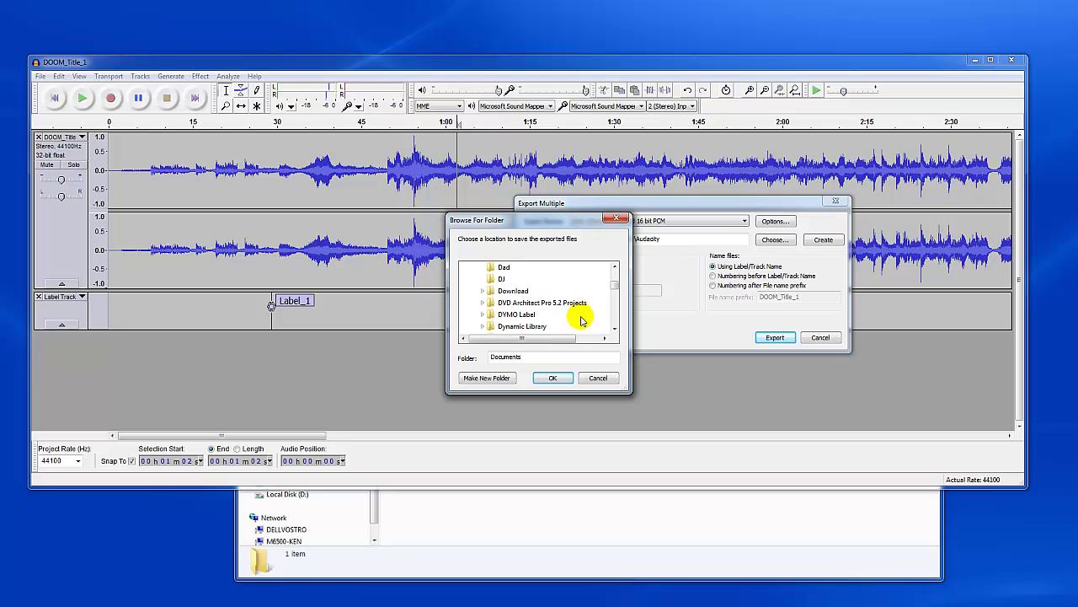
scroll(581, 319, down, 7)
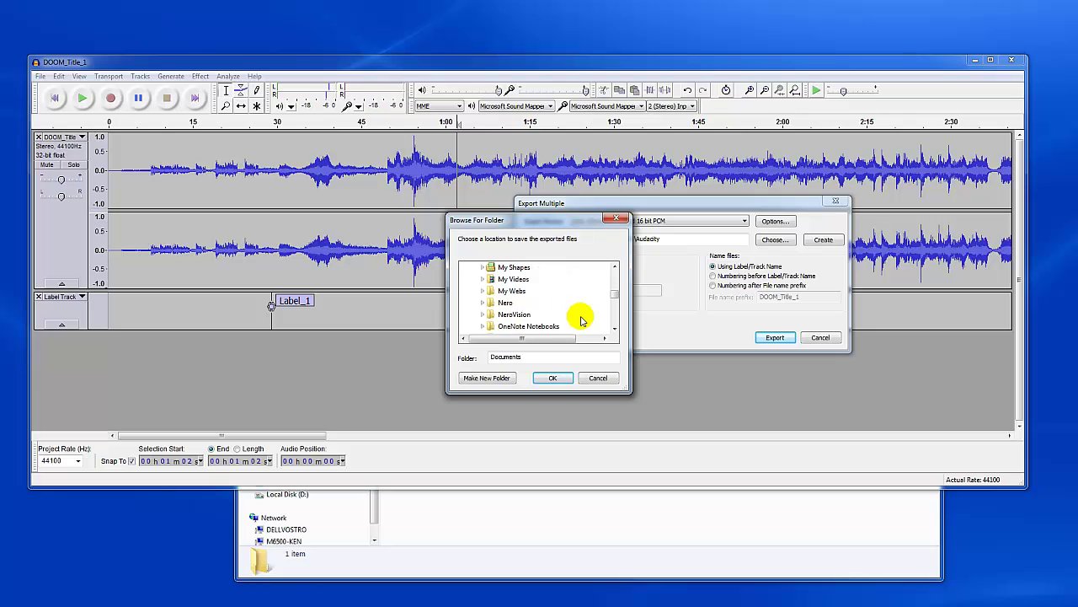
scroll(581, 319, up, 5)
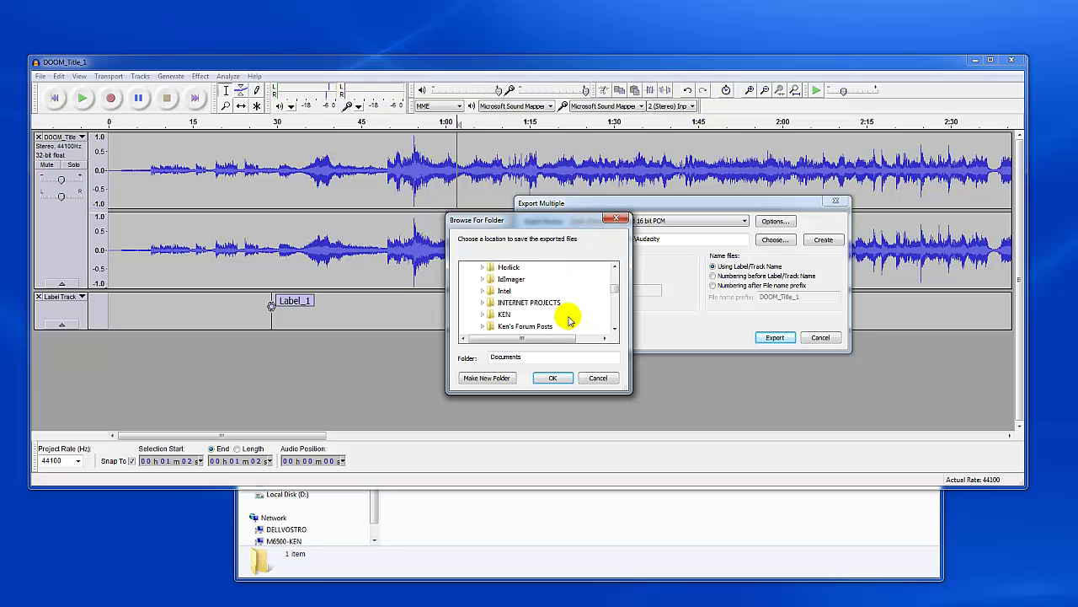
scroll(569, 320, up, 3)
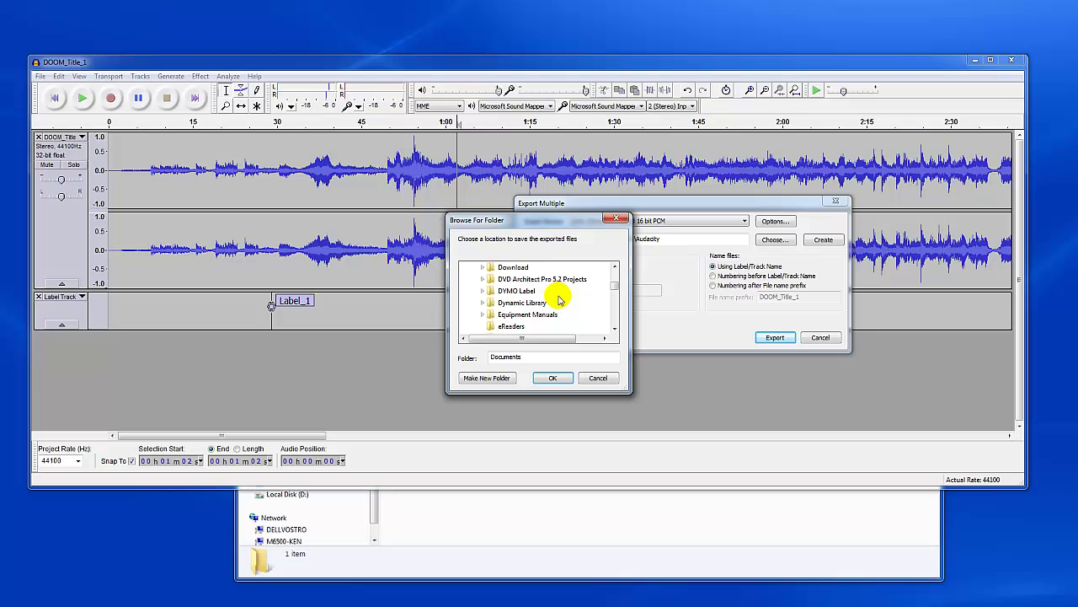
scroll(553, 308, up, 2)
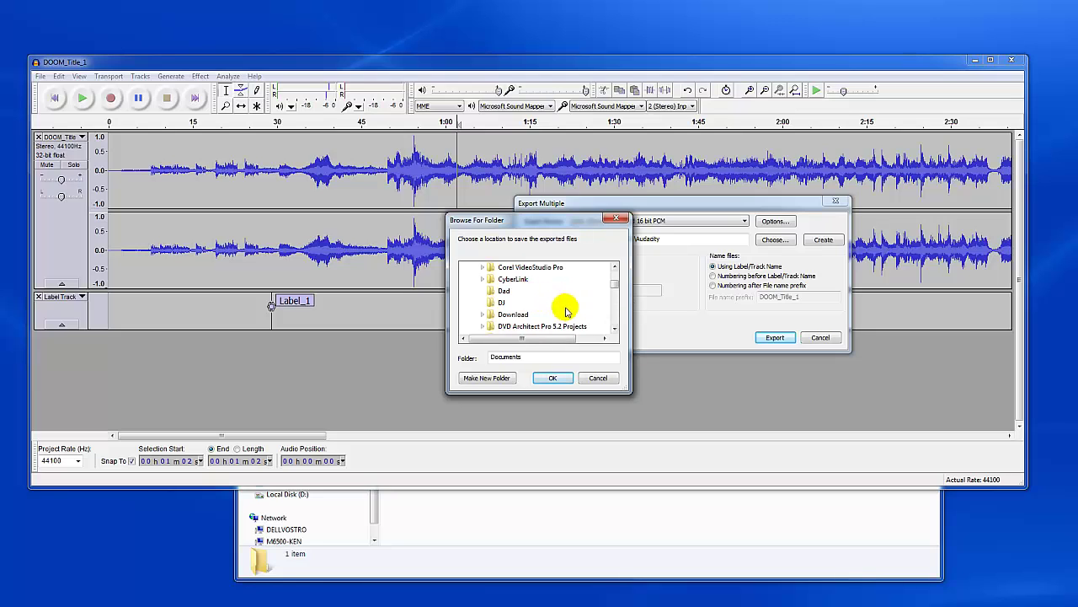
click(615, 267)
click(615, 267)
click(615, 267)
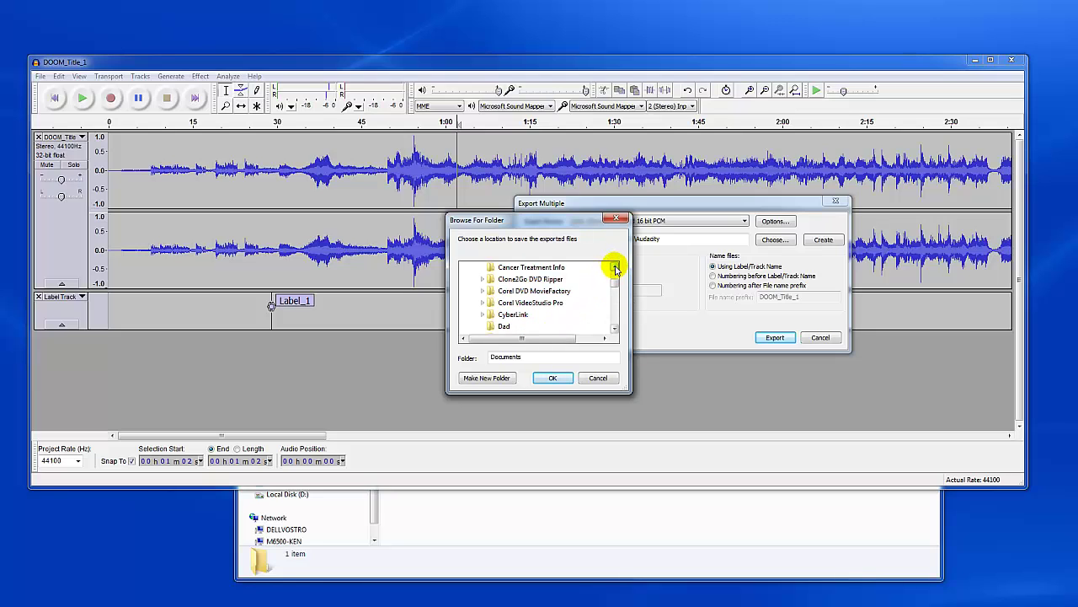
click(487, 280)
- Expand Clone2Go DVD Ripper and choose its Audio subfolder as the destination
scroll(477, 281, up, 2)
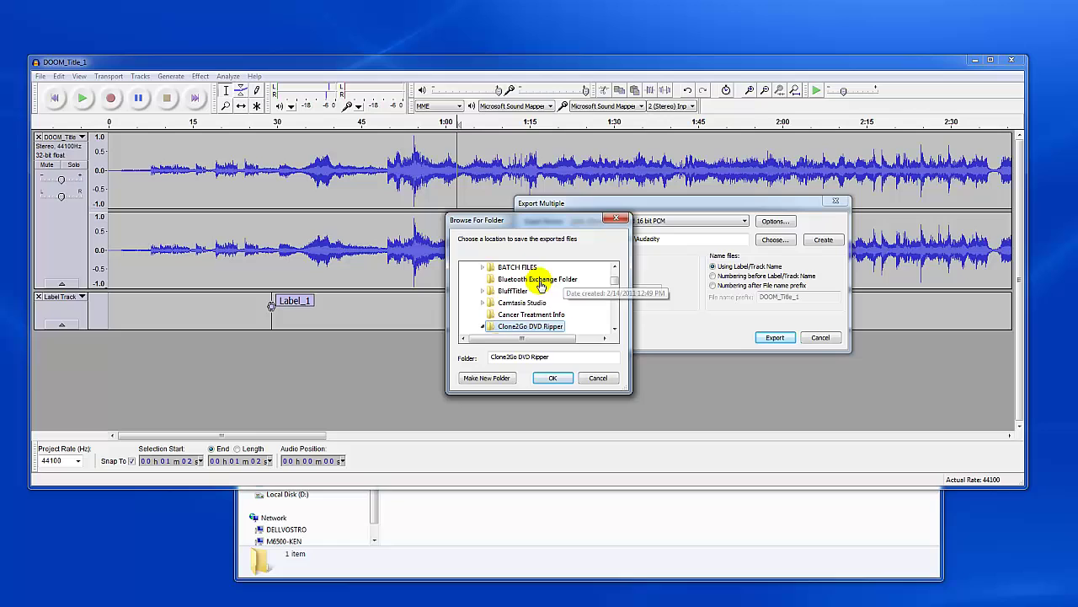
click(484, 330)
scroll(603, 329, down, 1)
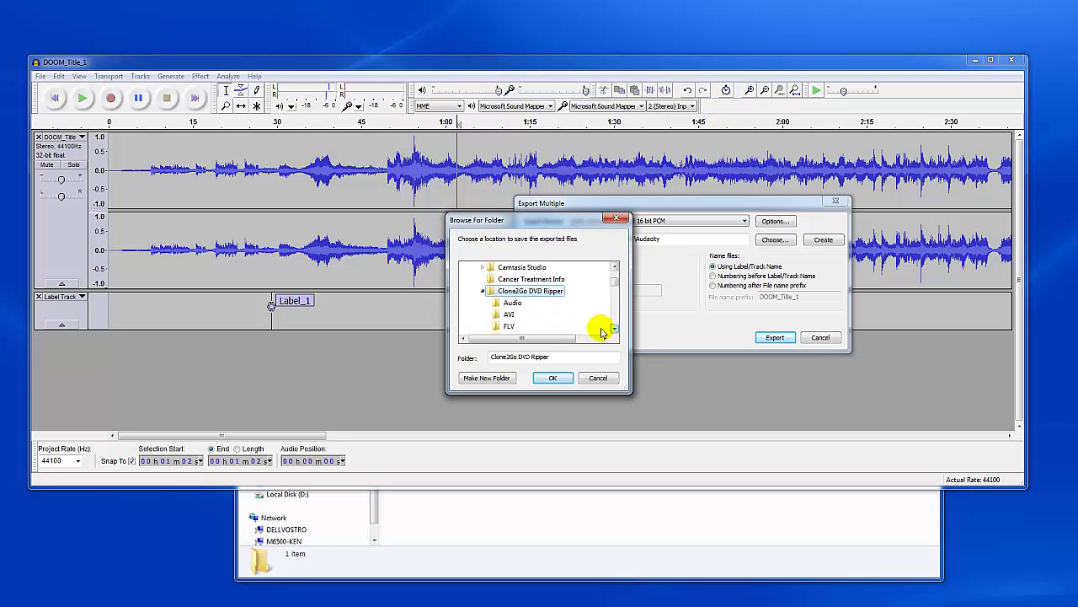
click(509, 304)
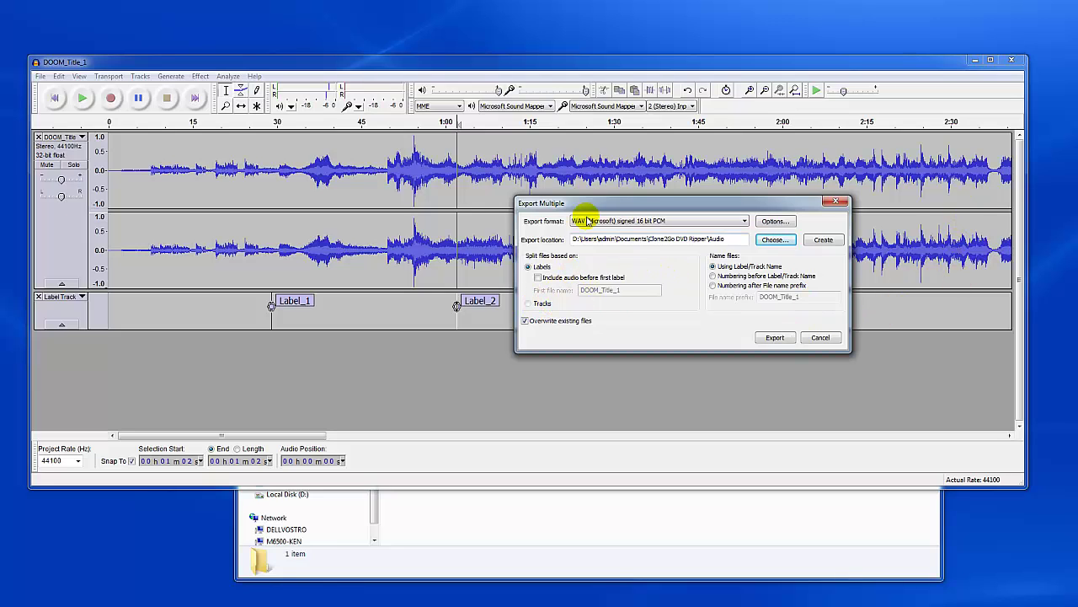
- Start exporting the labeled regions as WAV files to the Audio folder
click(775, 338)
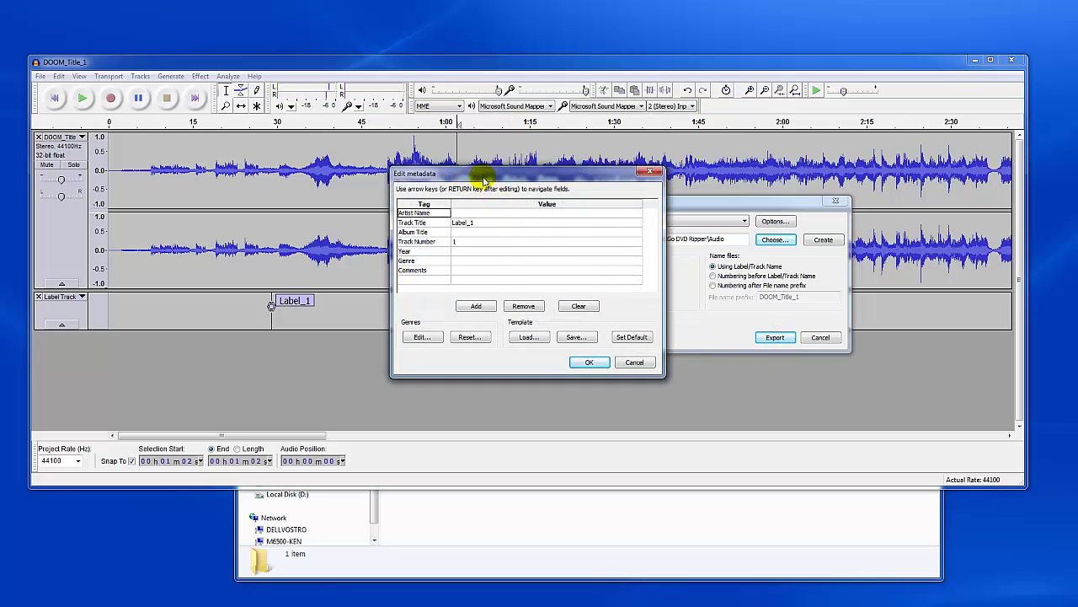
- Review the metadata, accept it for Label_1 and Label_2, and dismiss the success message
drag(491, 177, 515, 203)
click(519, 242)
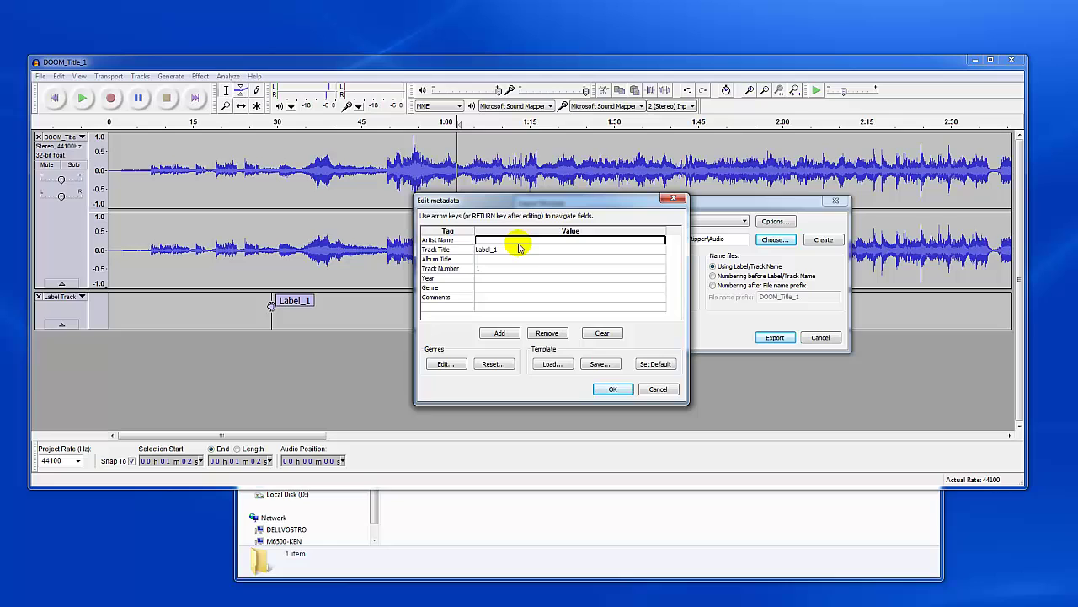
click(514, 250)
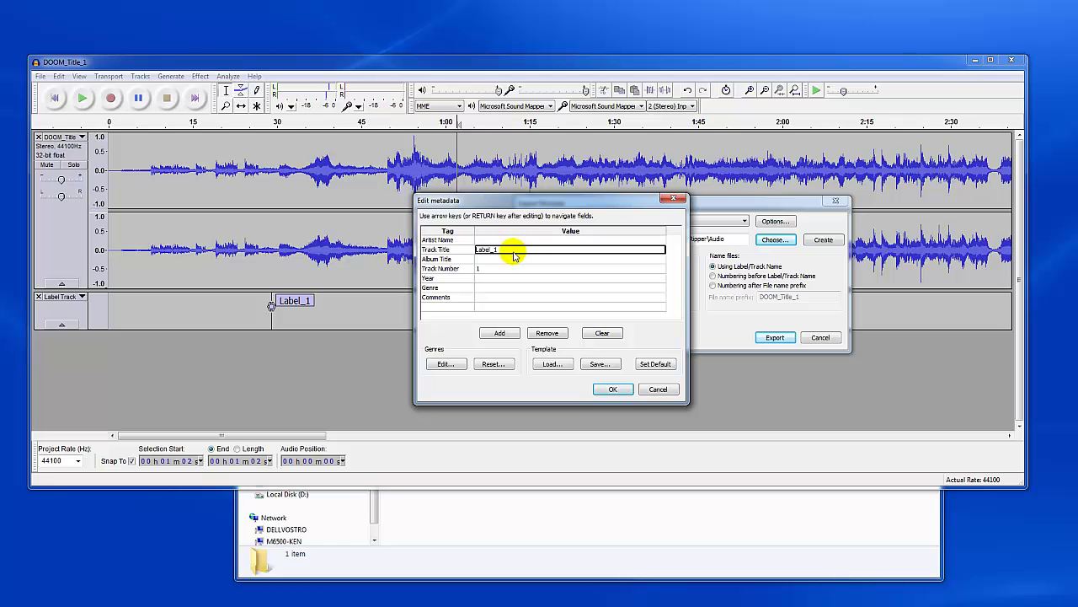
click(615, 389)
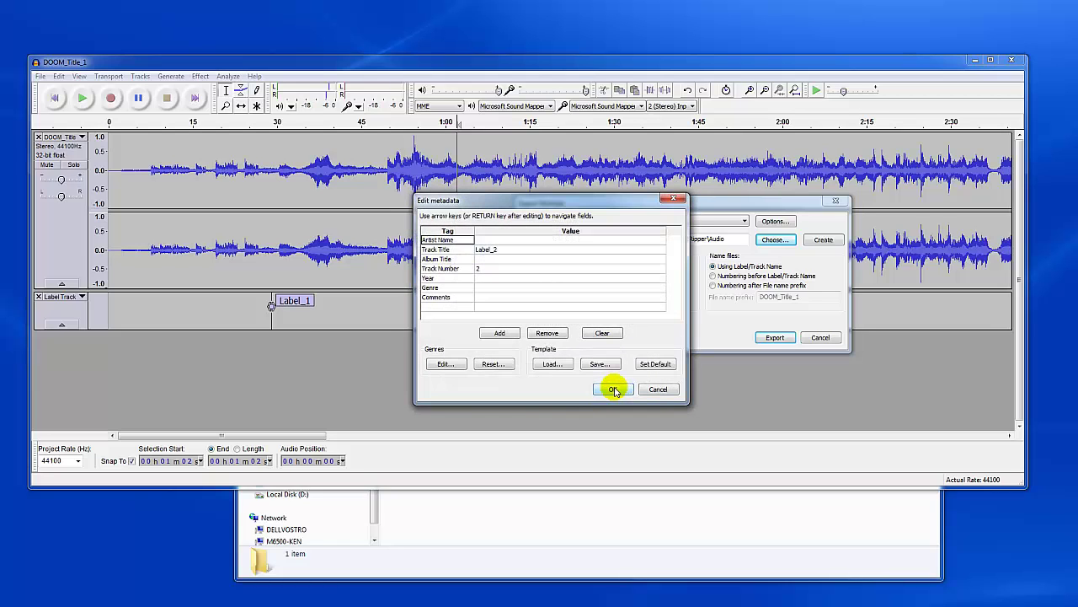
click(613, 389)
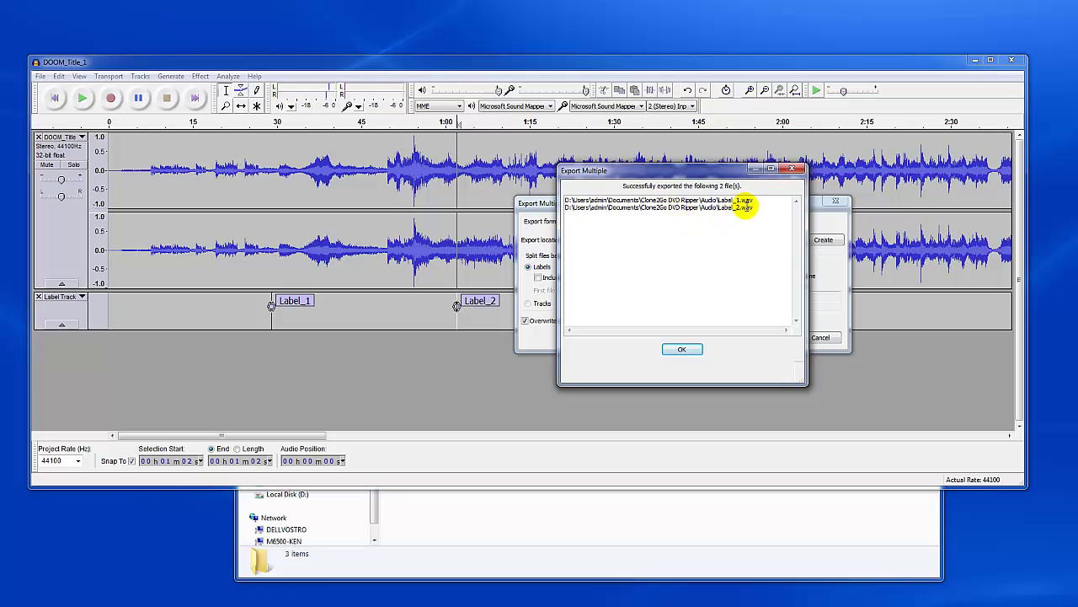
click(691, 350)
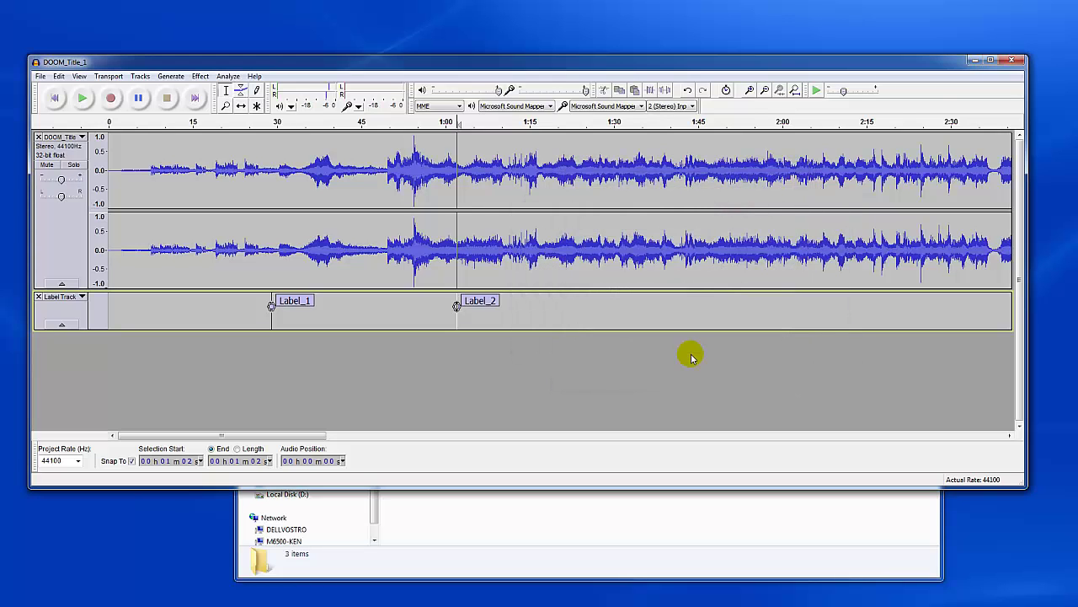
- Check Label_1.wav (00:00:32, 5.55 MB) and Label_2.wav details in Explorer, then return to Audacity
click(576, 506)
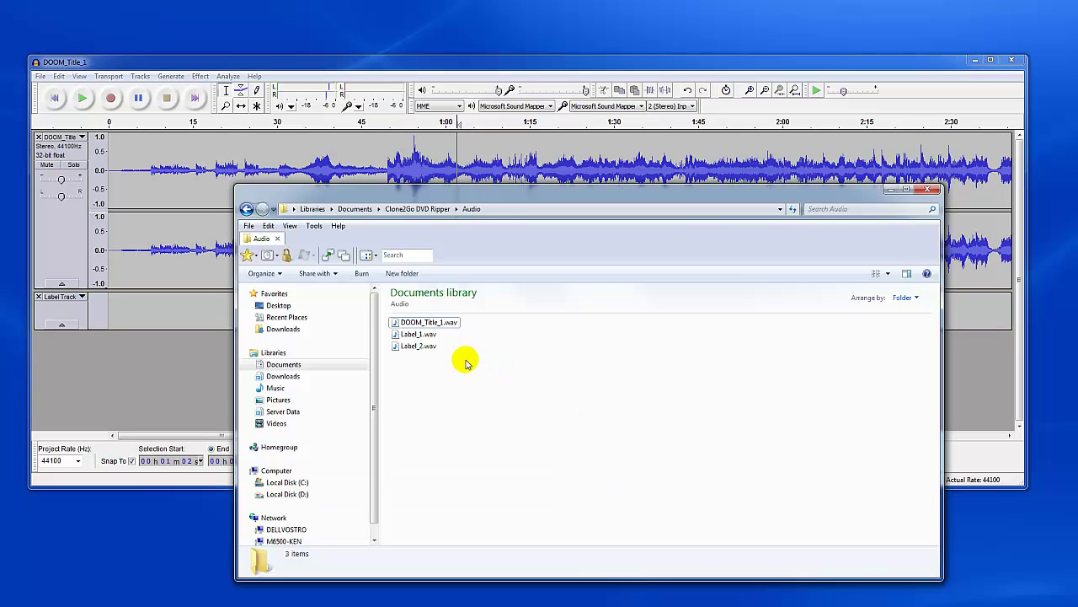
click(422, 345)
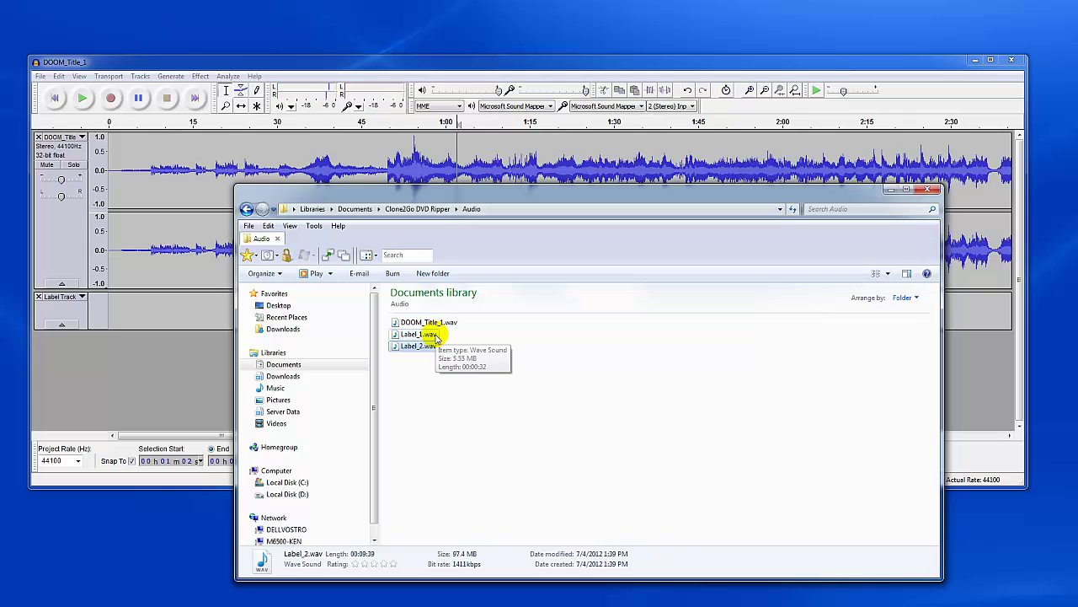
click(427, 335)
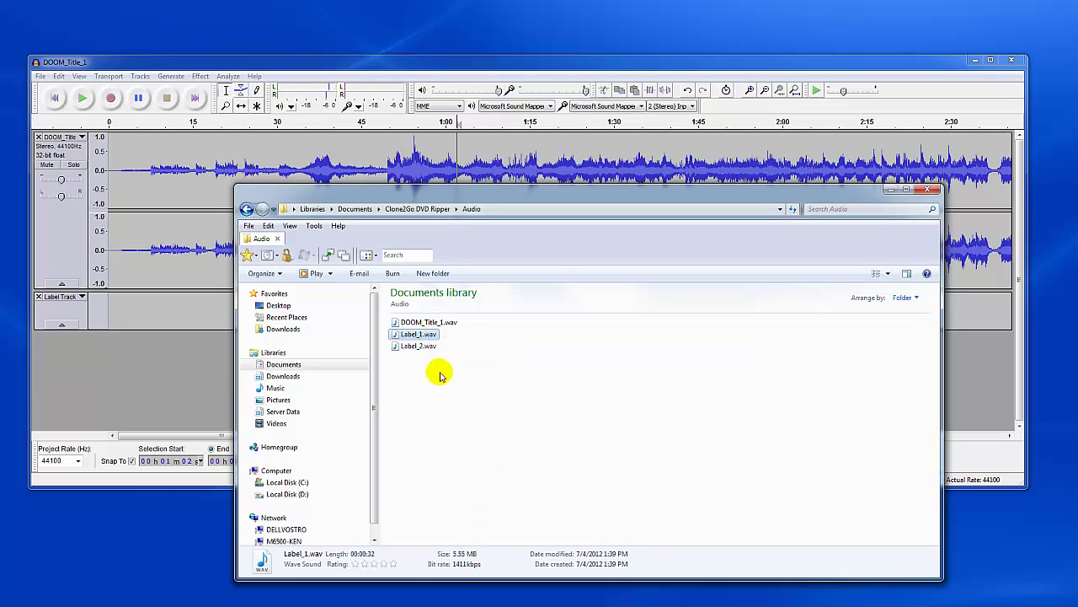
click(417, 346)
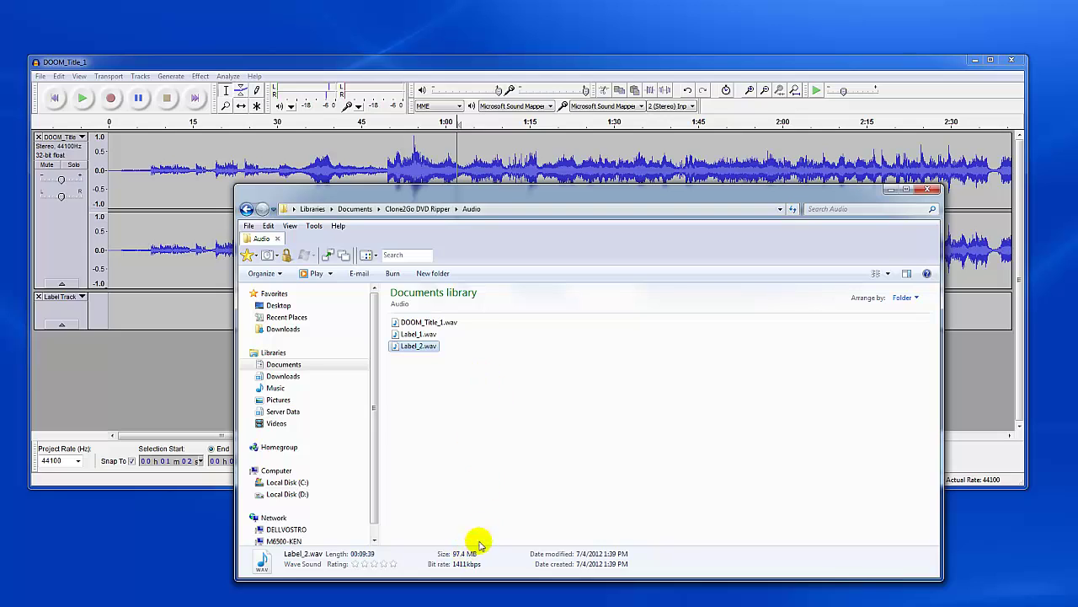
click(426, 335)
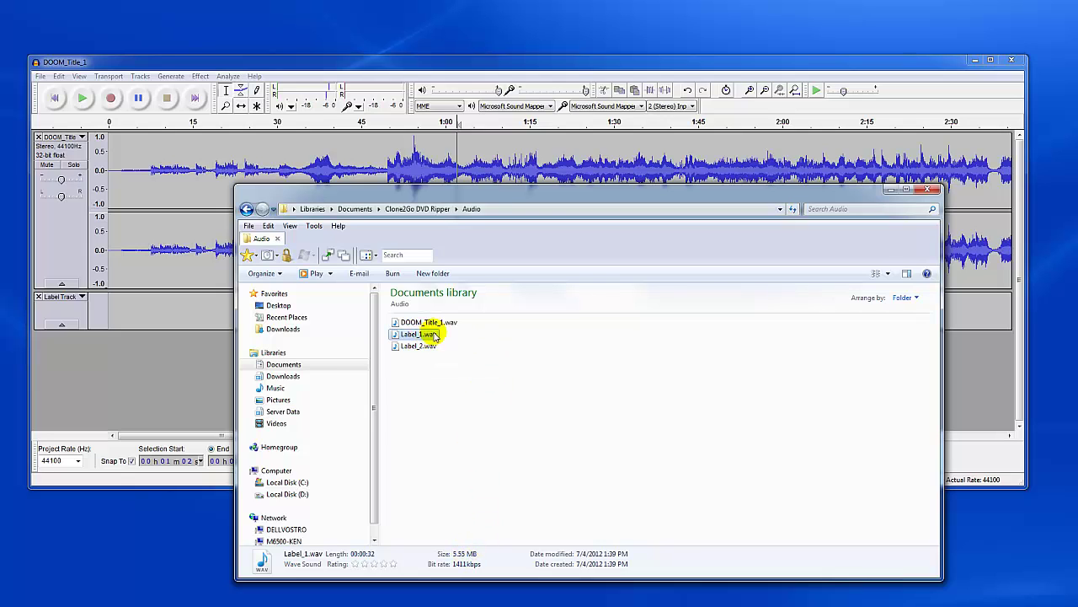
click(323, 59)
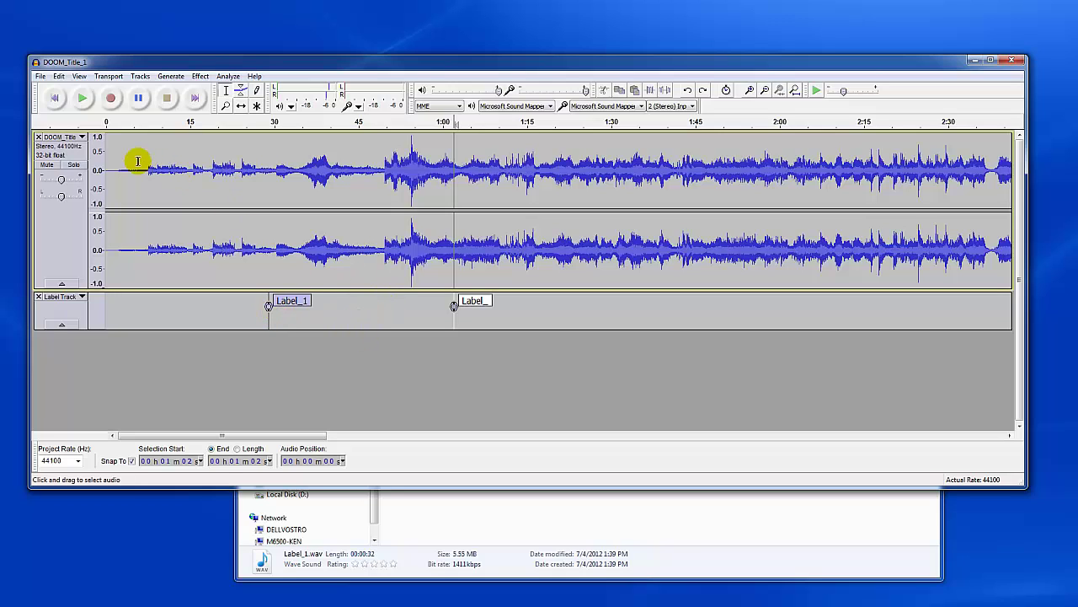
- Select the audio from 0:09 to 0:24, play it back, then stop
drag(140, 162, 240, 170)
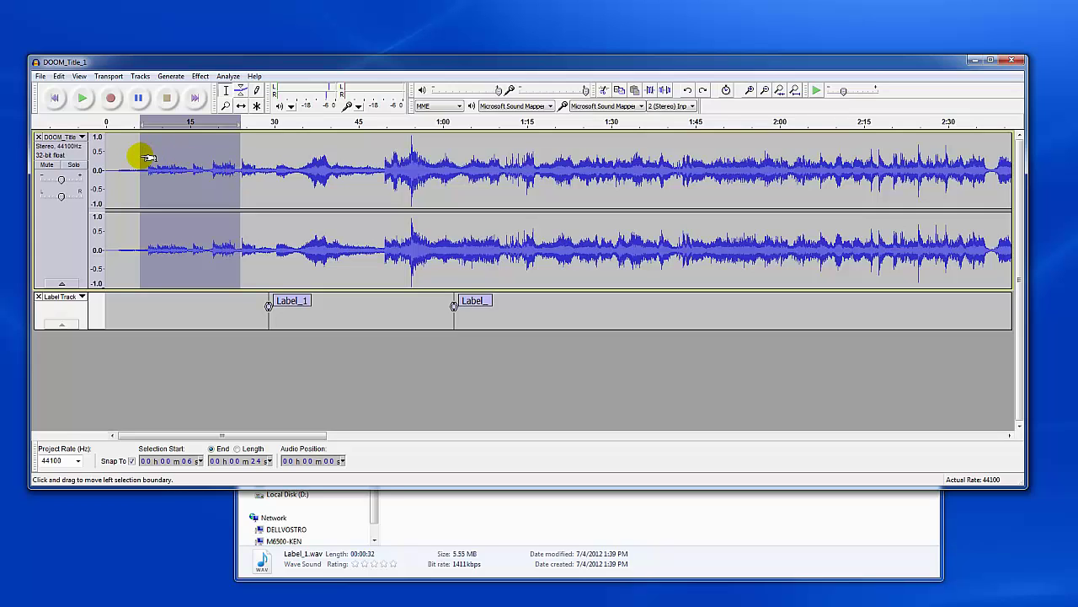
mouse_move(140, 157)
mouse_down()
mouse_move(171, 157)
mouse_move(161, 157)
mouse_up()
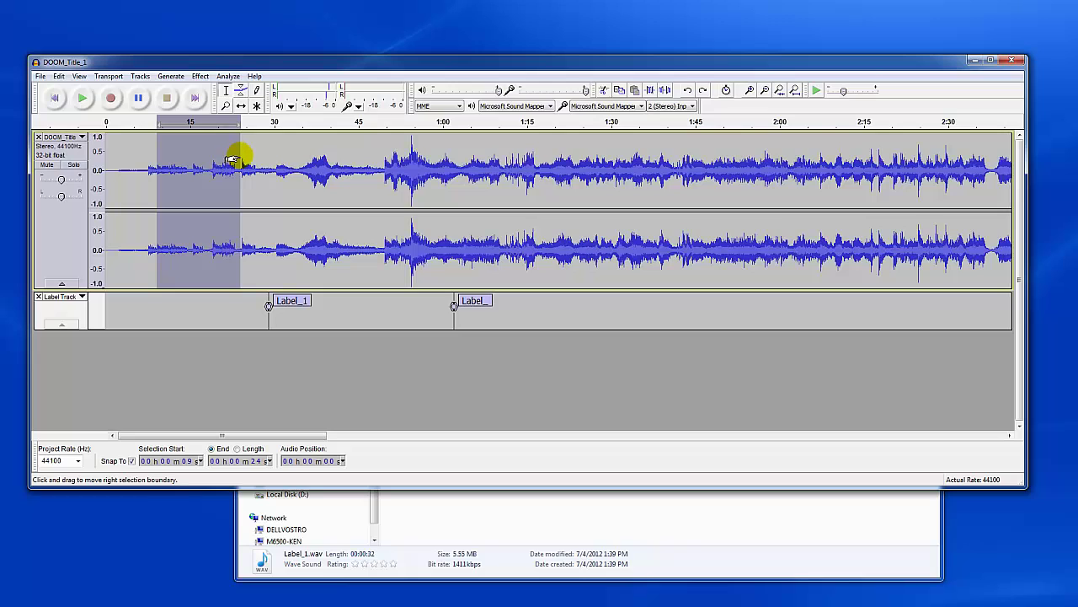
mouse_move(240, 158)
mouse_down()
mouse_move(255, 157)
mouse_move(236, 161)
mouse_up()
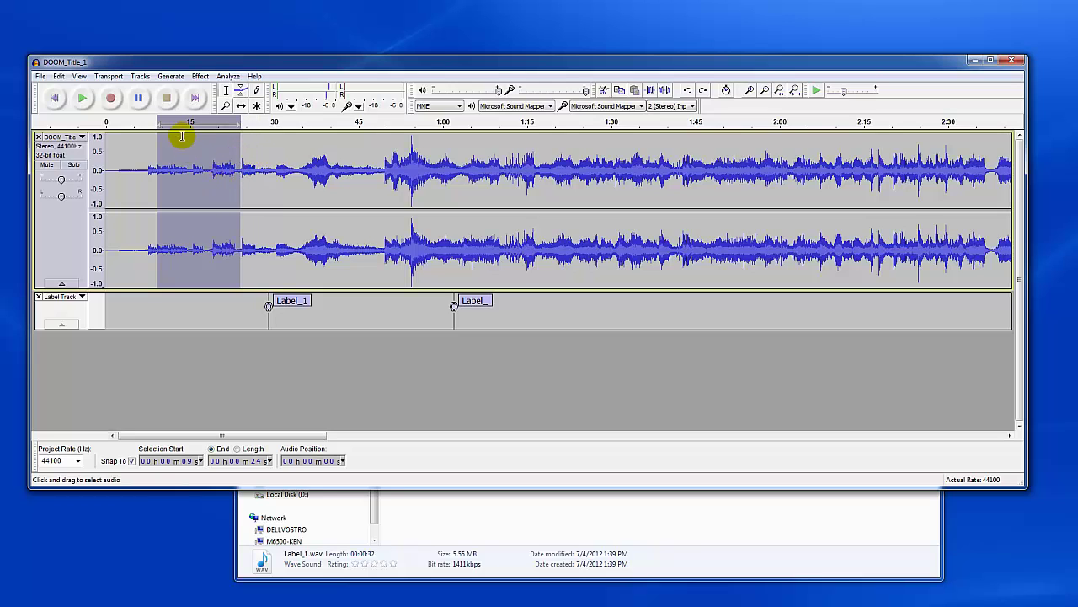
click(83, 99)
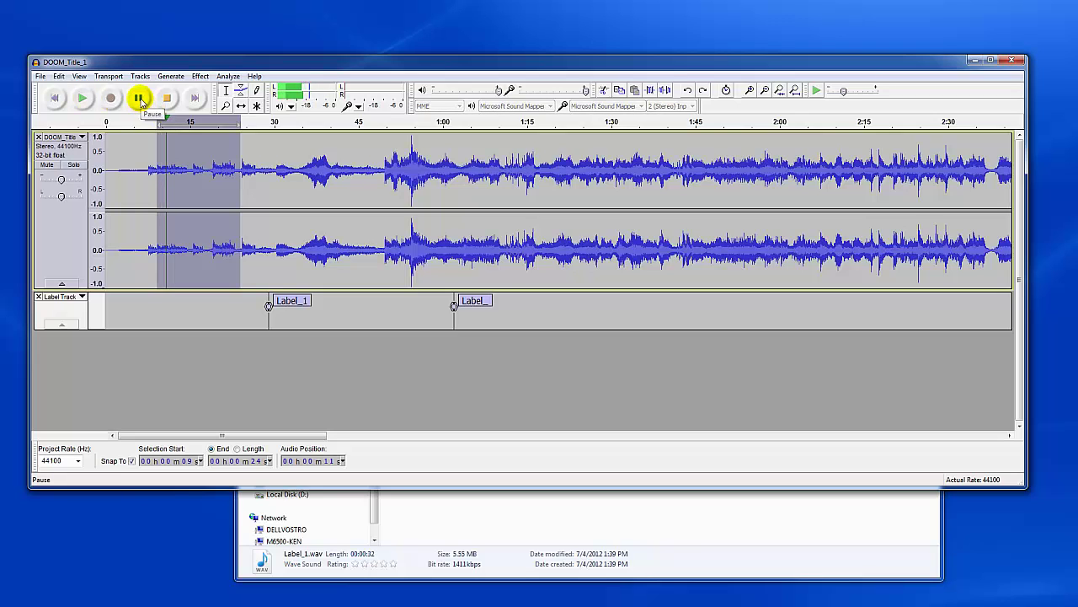
click(168, 99)
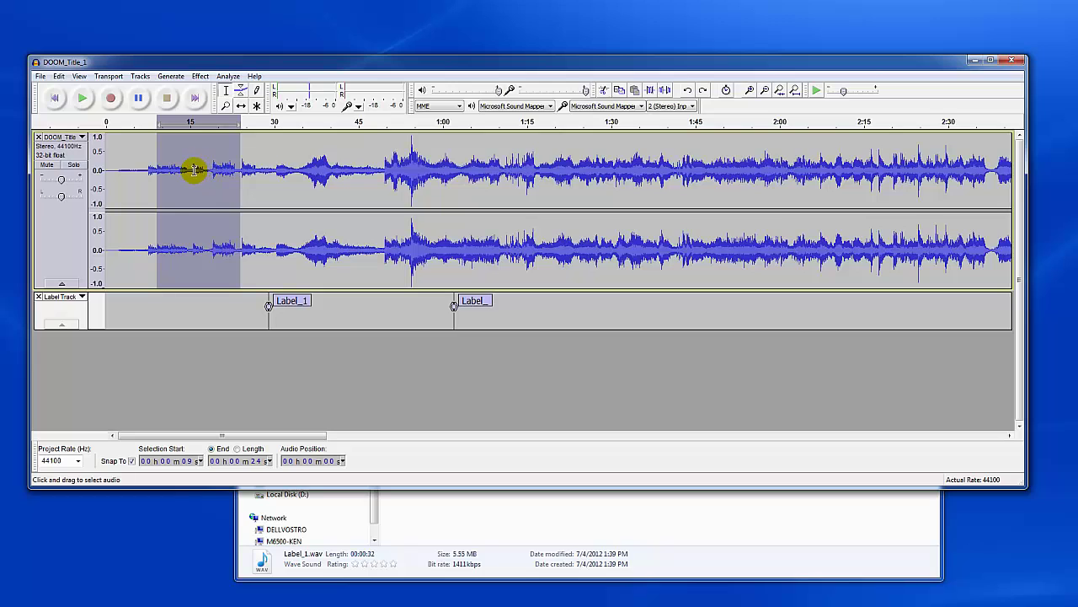
- Add a region label named region_1 over the selected 9–24 s audio
key(ctrl+b)
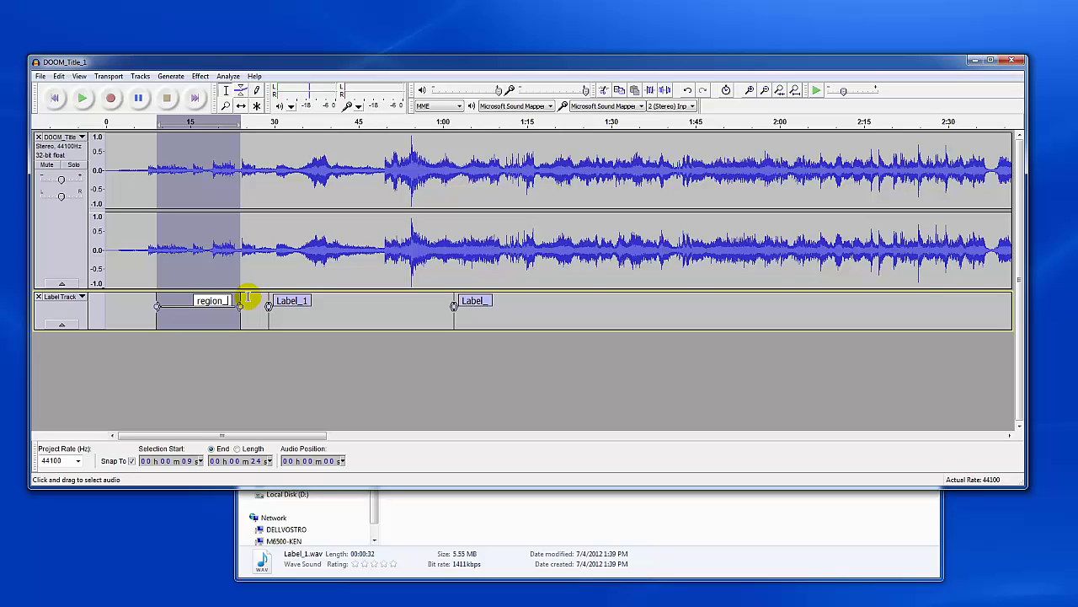
text(1)
key(Return)
- Reselect region_1 to verify its 9–24 s span, then select Label_1 at 29 s
click(370, 316)
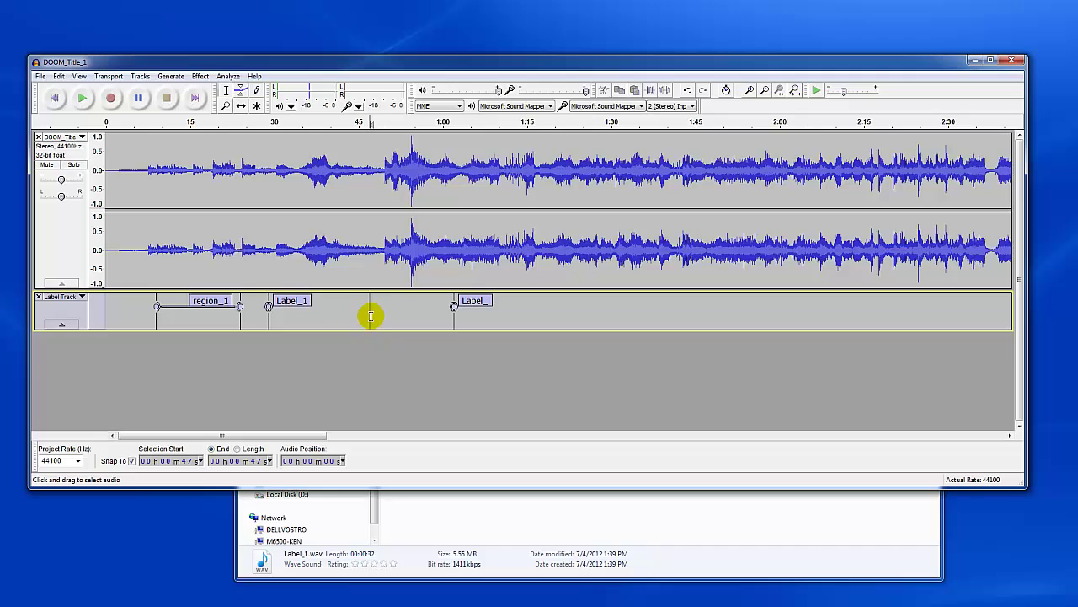
click(203, 303)
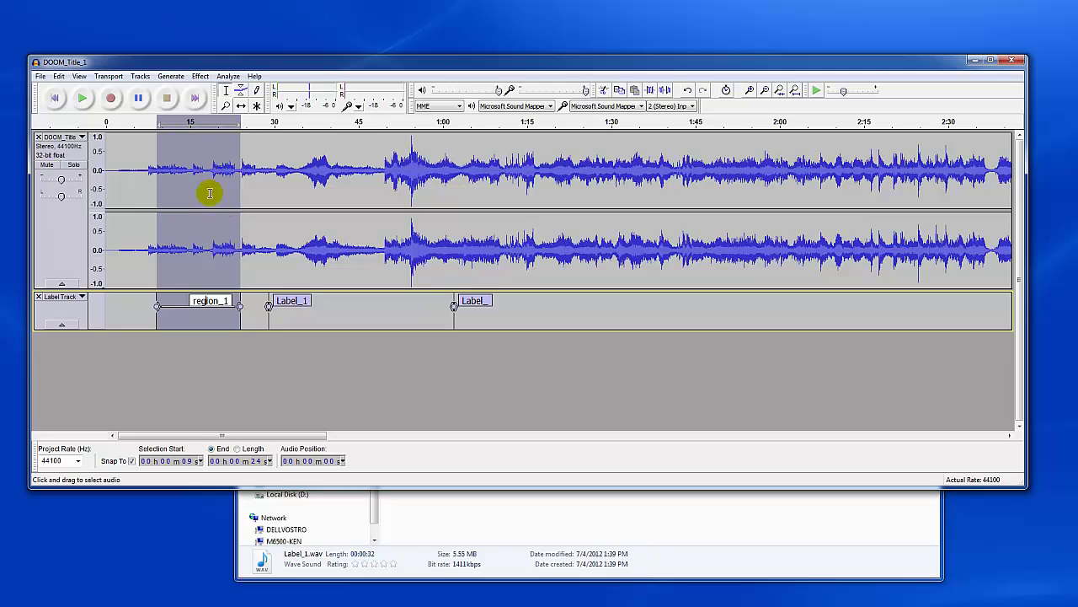
click(222, 357)
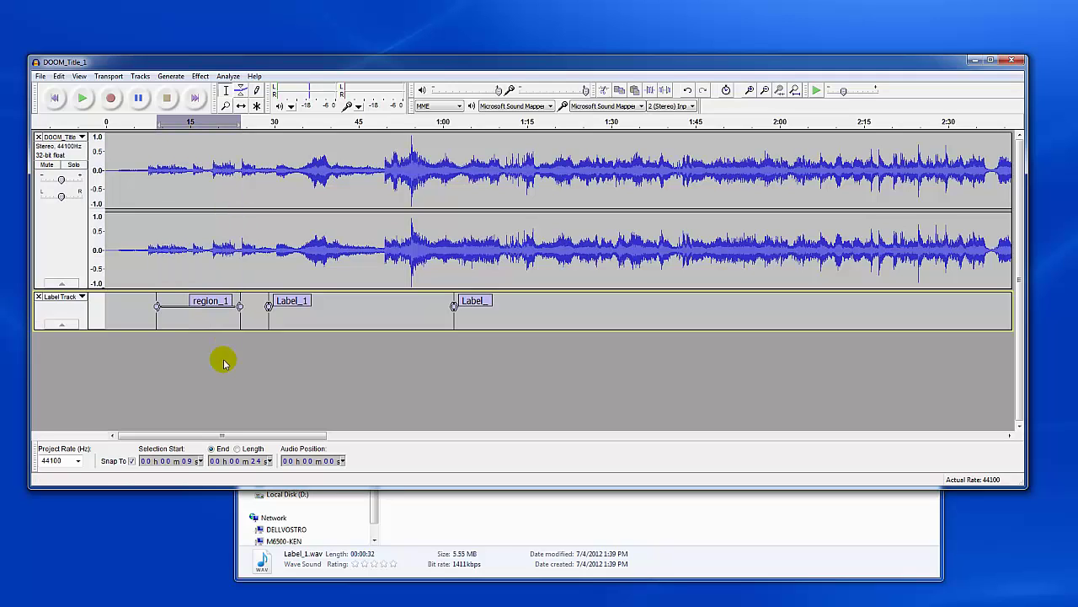
click(167, 315)
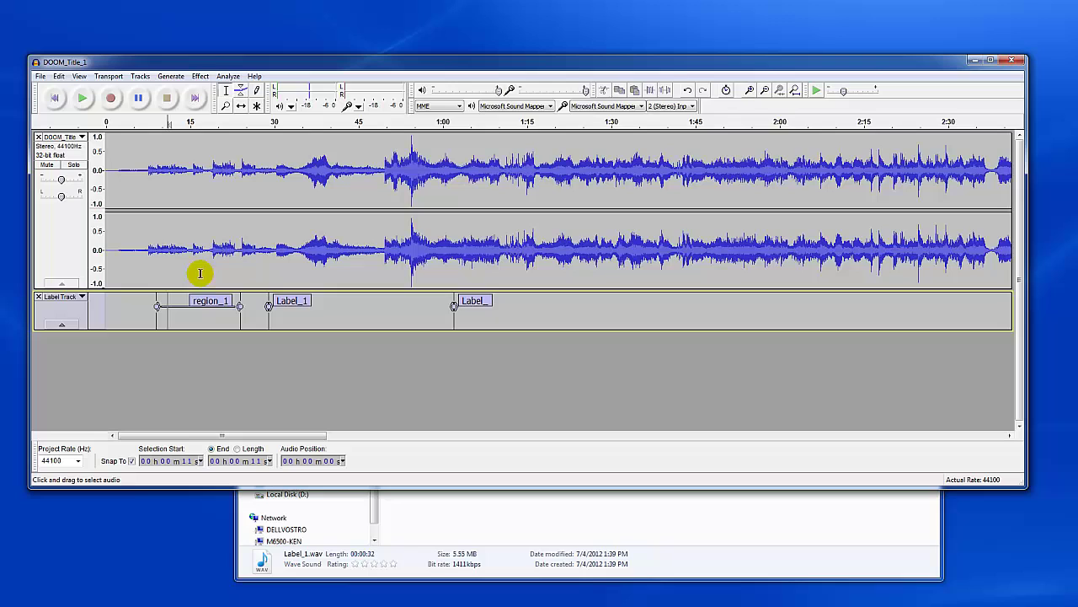
click(209, 302)
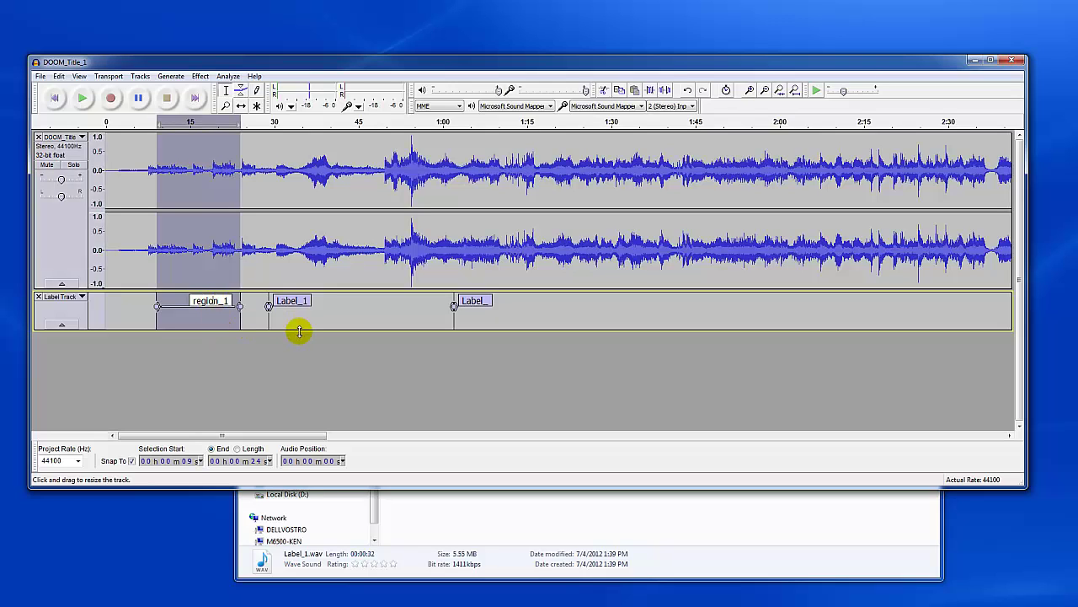
click(301, 302)
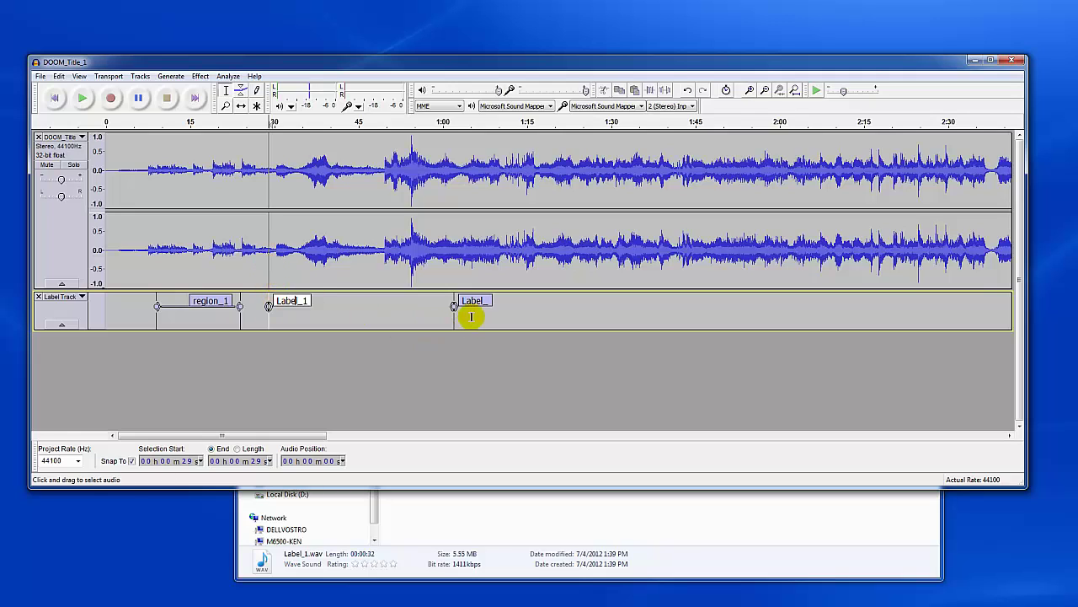
- Drag Label_1's right edge to stretch its 29 s point into a region reaching about 43 s
click(297, 342)
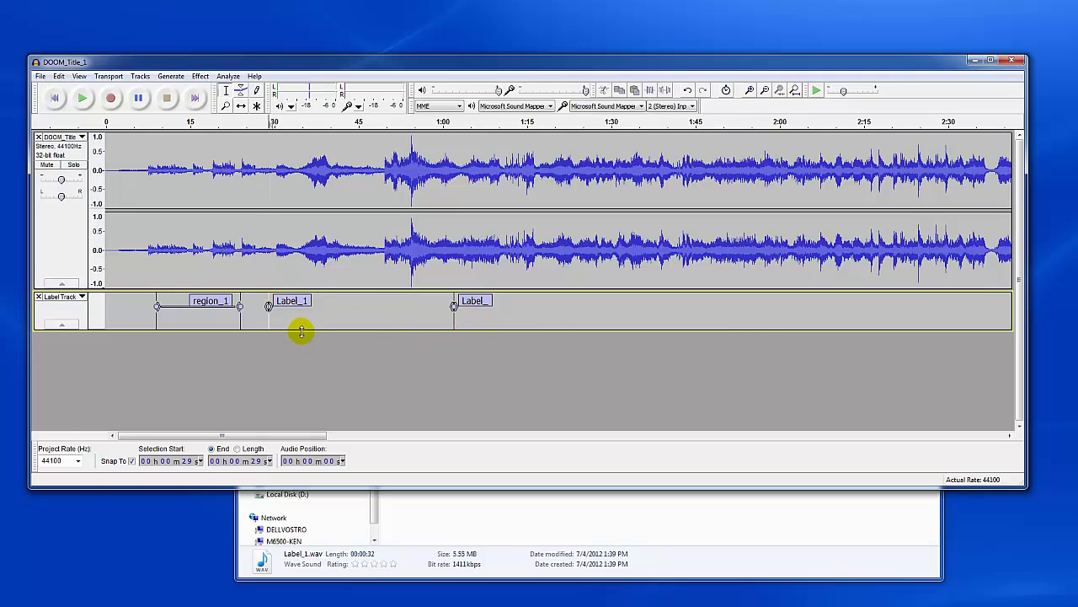
click(218, 305)
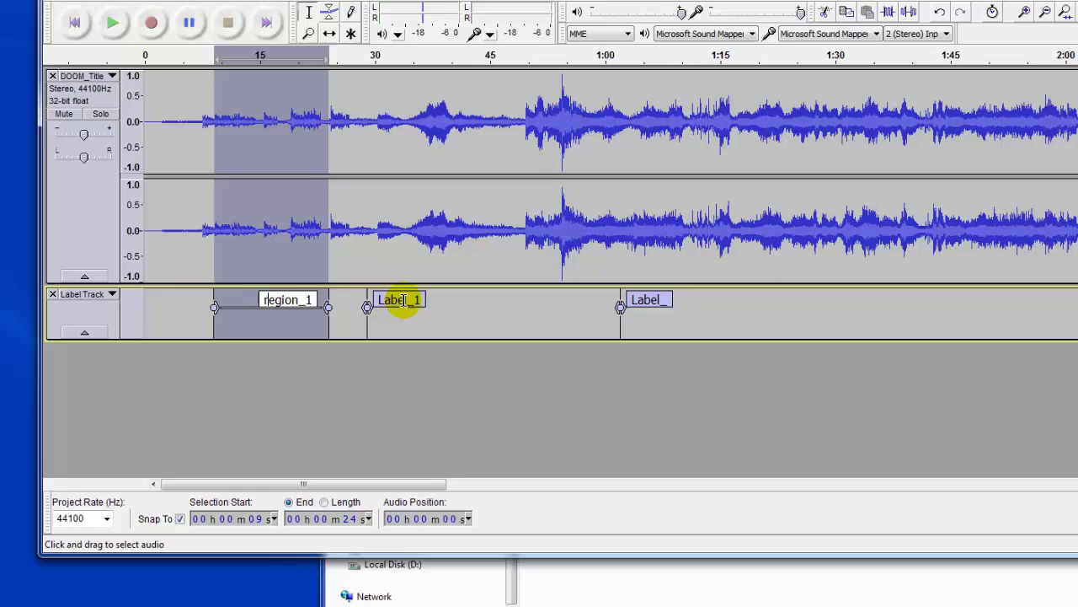
click(295, 301)
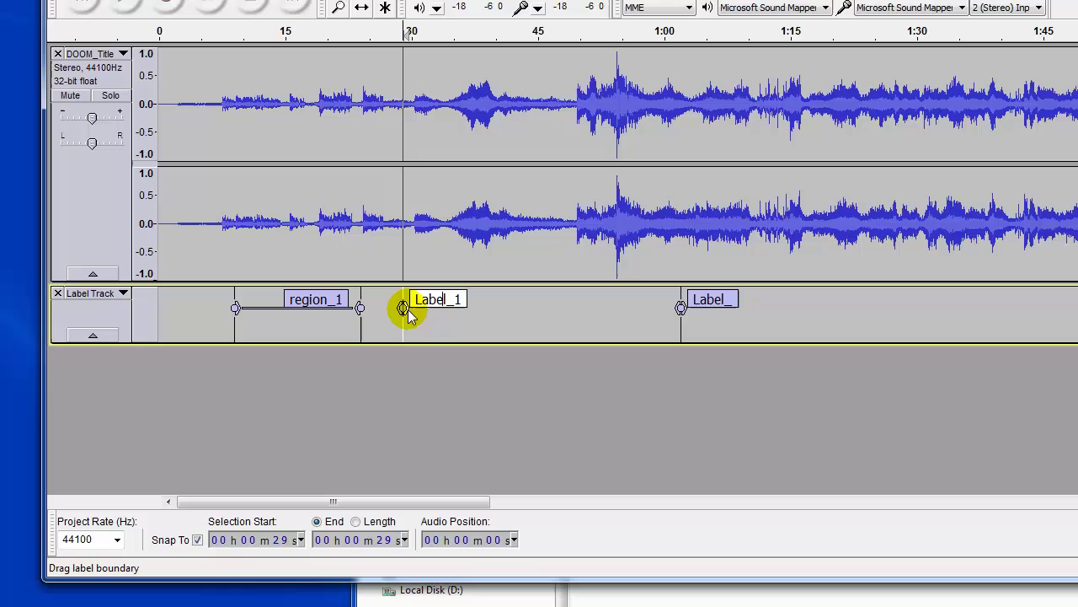
drag(407, 310, 456, 320)
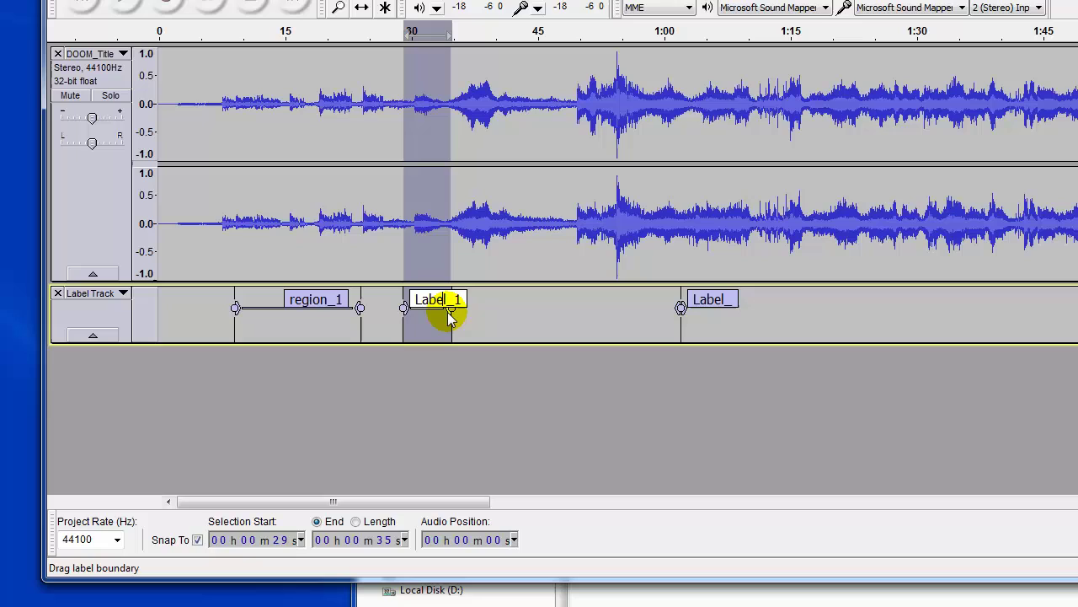
drag(449, 311, 516, 321)
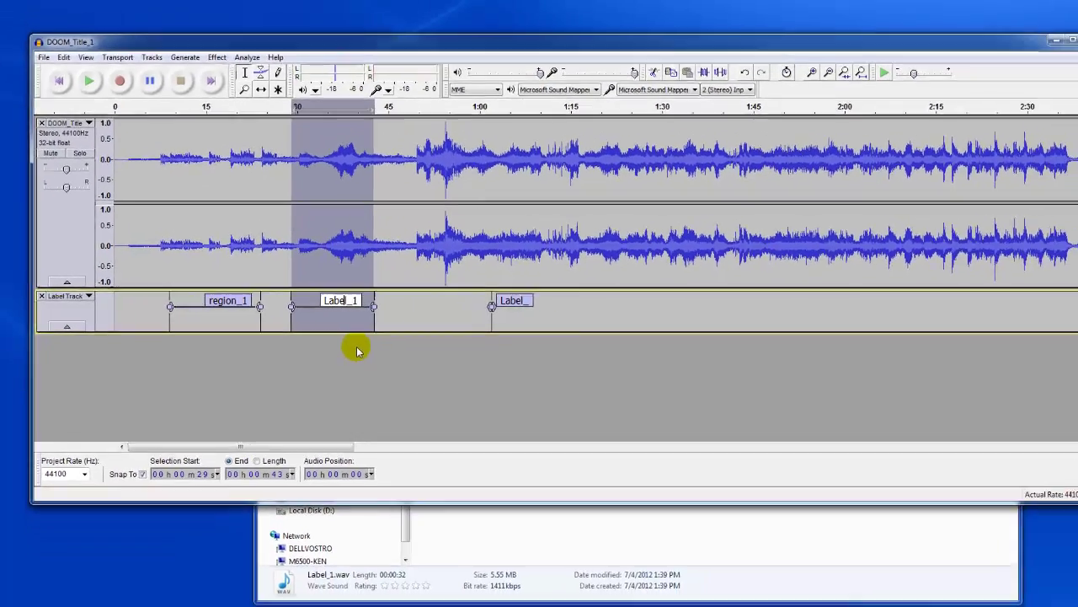
click(356, 350)
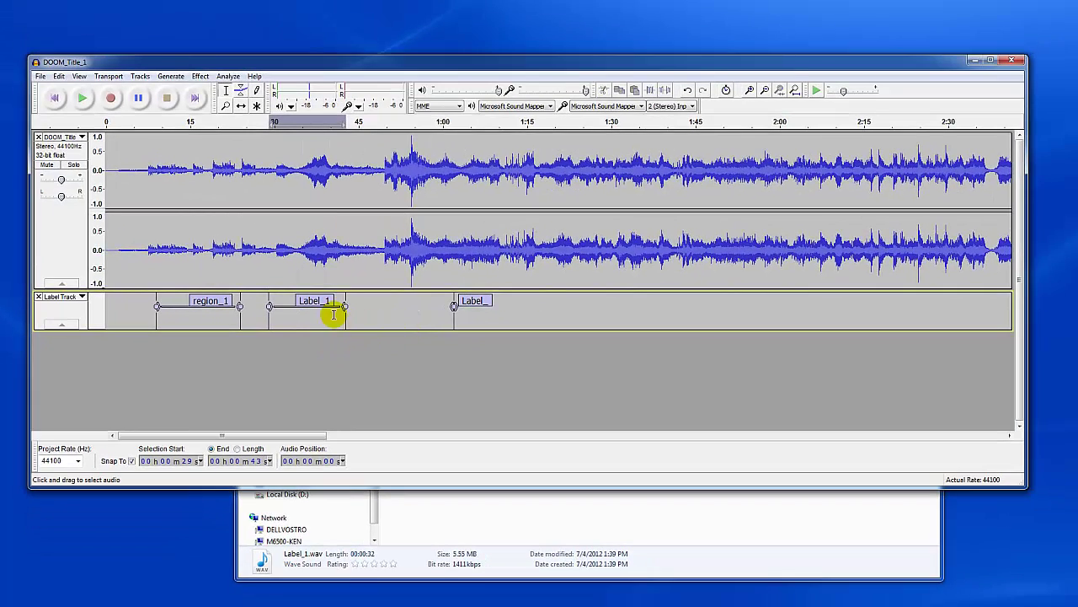
- Shift Label_1's region slightly later and pull its right edge back a little
click(313, 300)
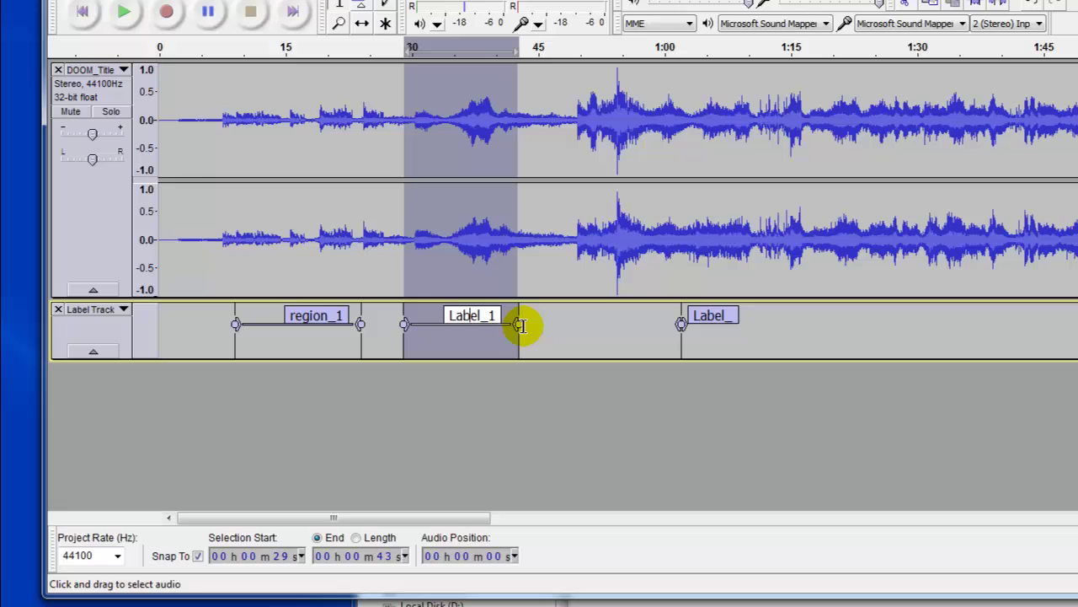
mouse_move(522, 326)
mouse_down()
mouse_move(569, 330)
mouse_move(510, 328)
mouse_up()
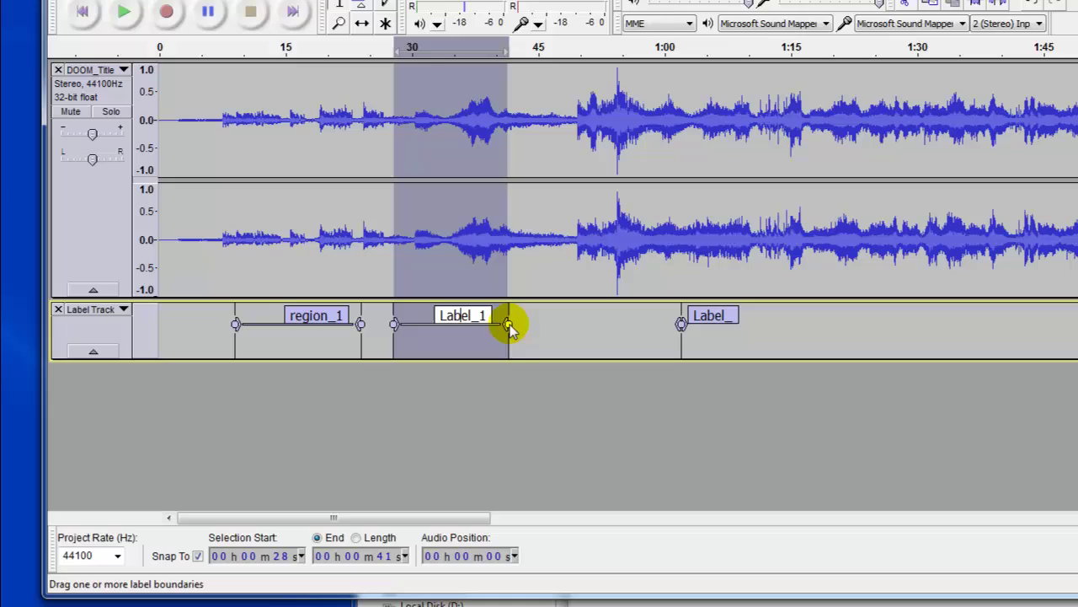
drag(511, 328, 520, 326)
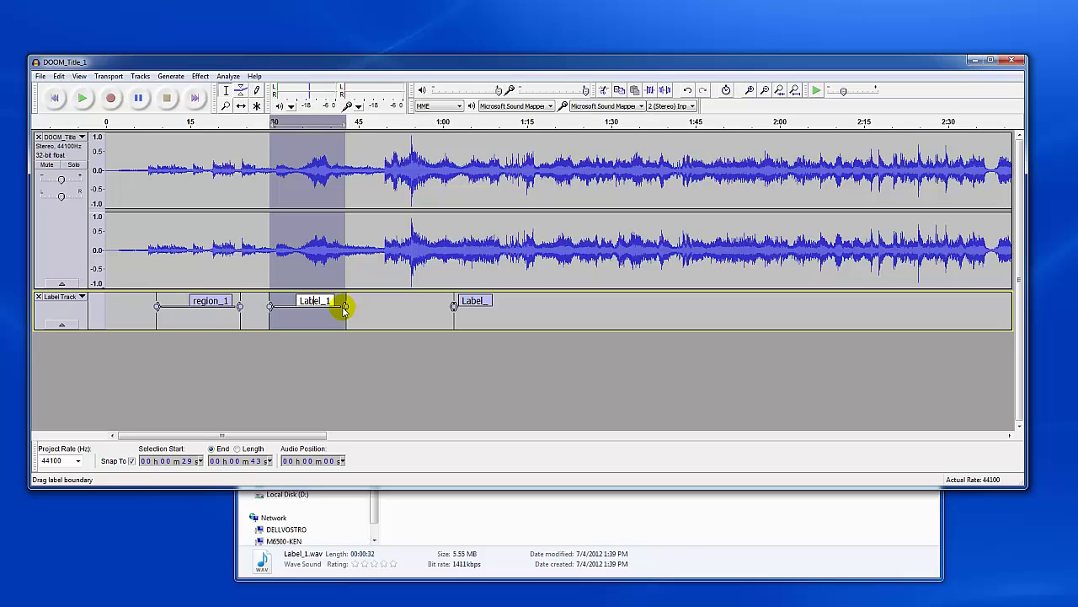
drag(344, 309, 368, 311)
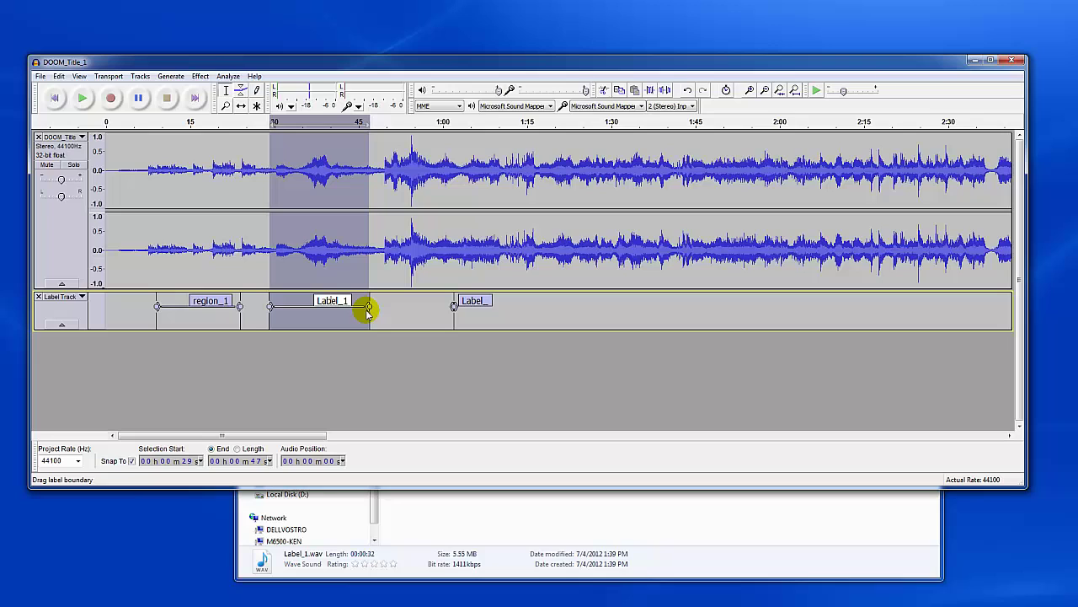
- Confirm the audio export format defaults to WAV signed 16-bit PCM, cancel, and reselect Label_1
click(41, 77)
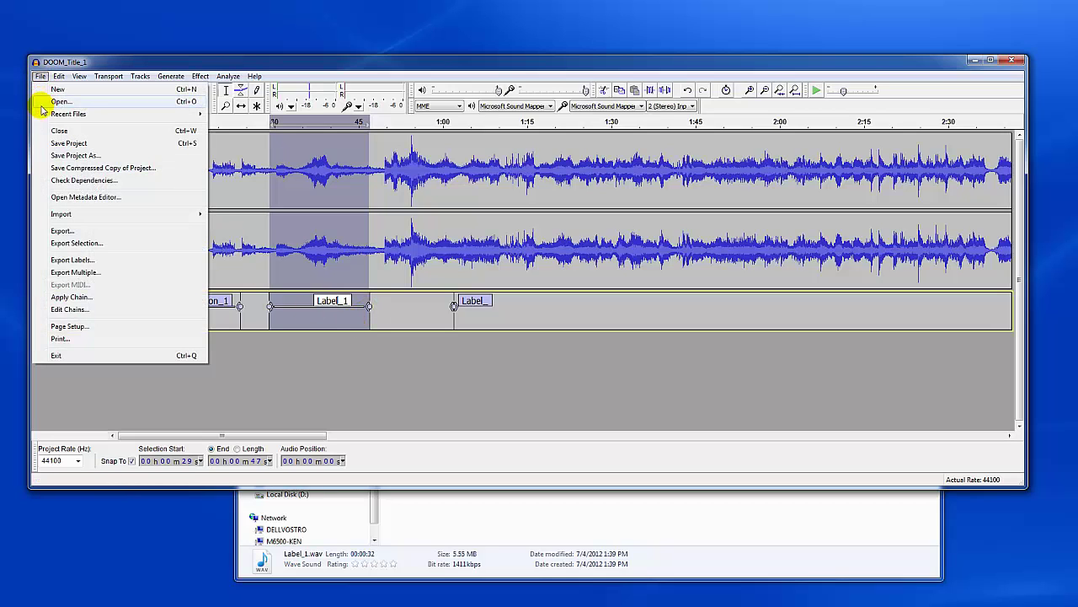
click(108, 247)
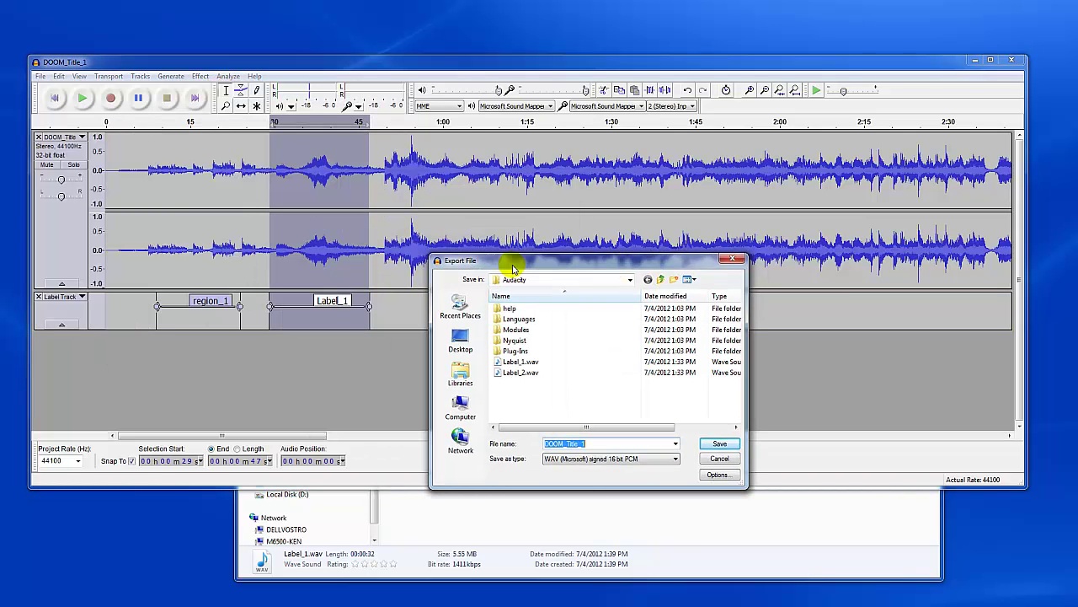
click(605, 459)
click(527, 472)
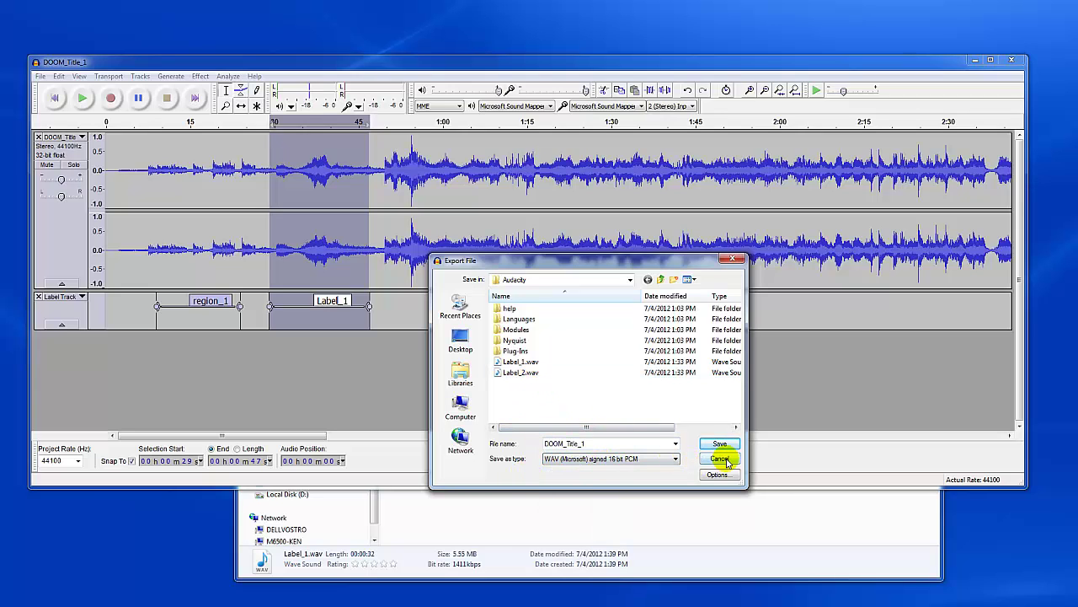
click(721, 460)
click(343, 311)
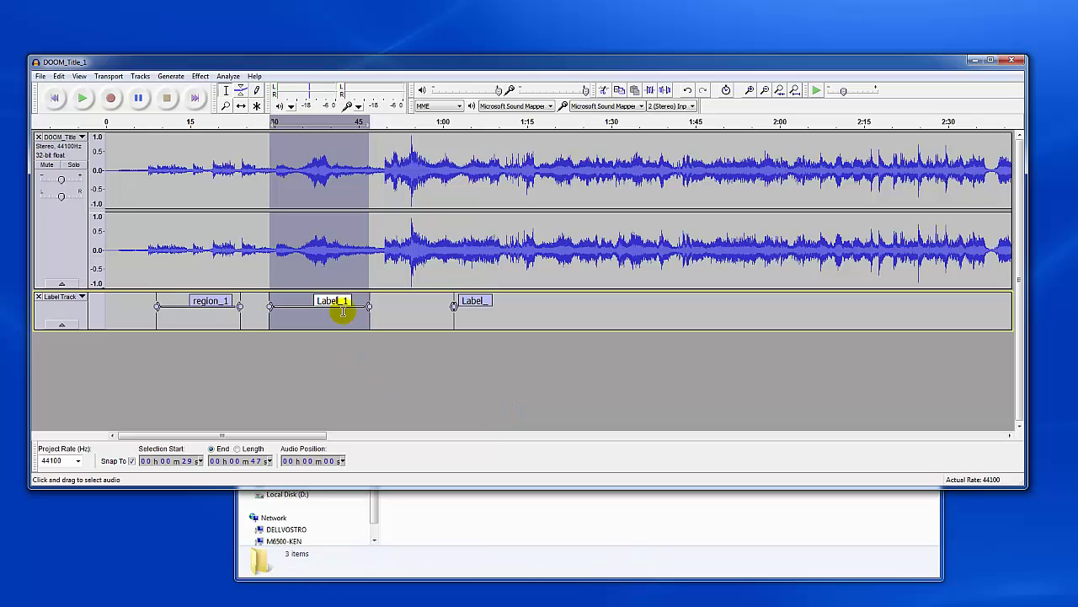
- Export the labels to labels.txt in the Audio folder via File > Export Labels
click(39, 76)
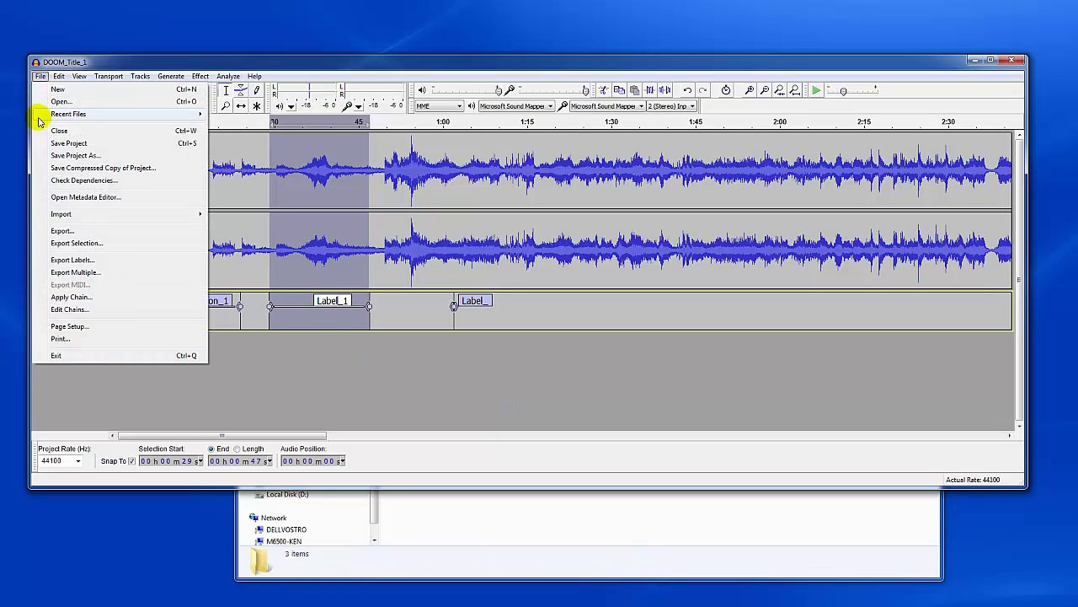
click(74, 260)
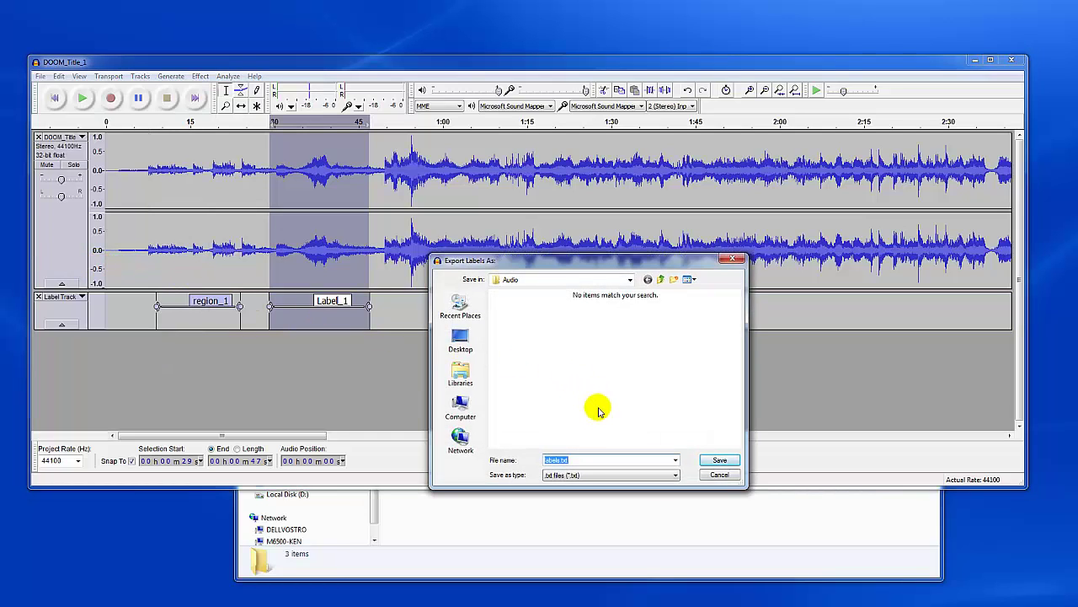
click(722, 460)
click(655, 514)
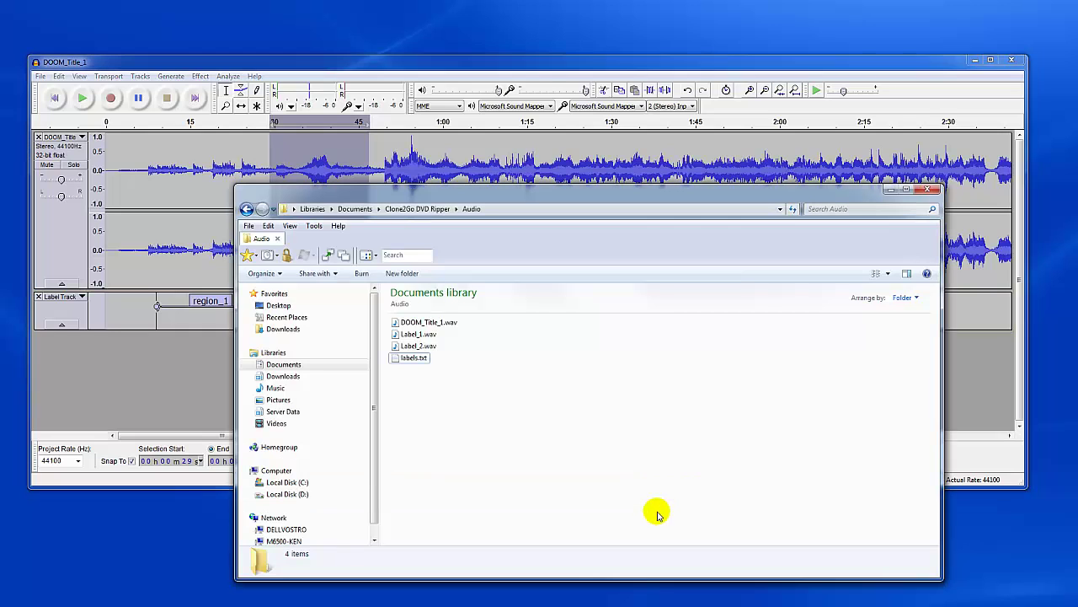
- Read labels.txt in Notepad (region_1 9–24 s, Label_1 29.1–46.96 s, Label_2 62 s), then return to Audacity
double_click(415, 357)
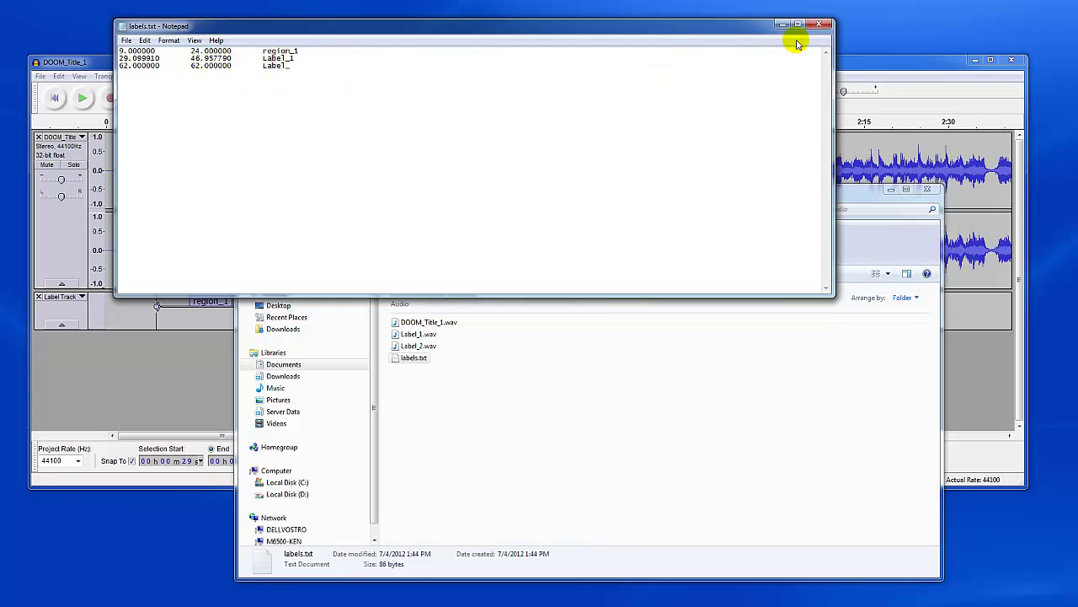
click(824, 26)
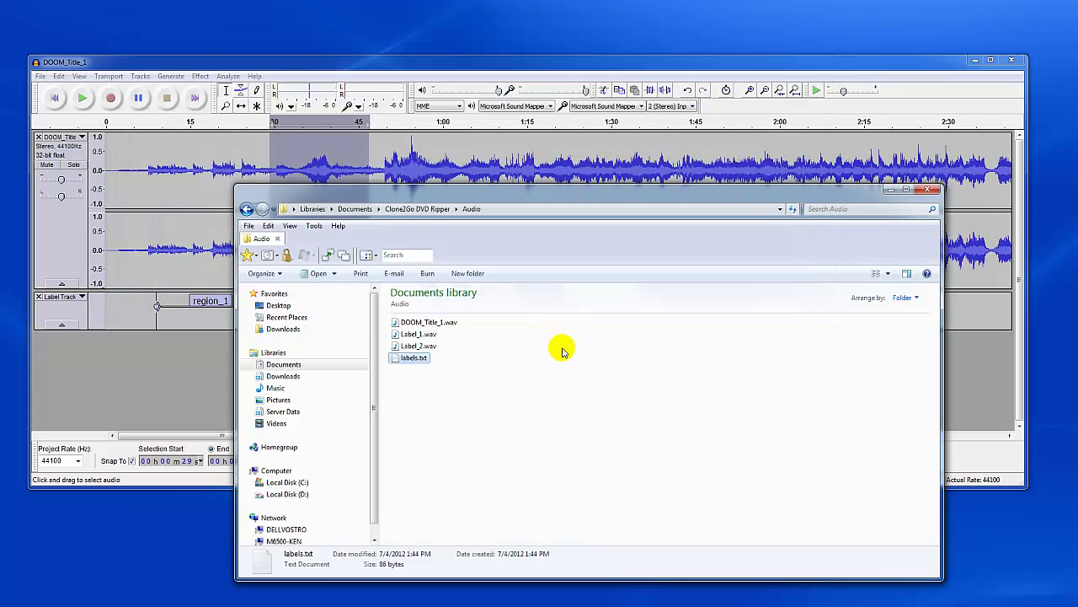
click(396, 59)
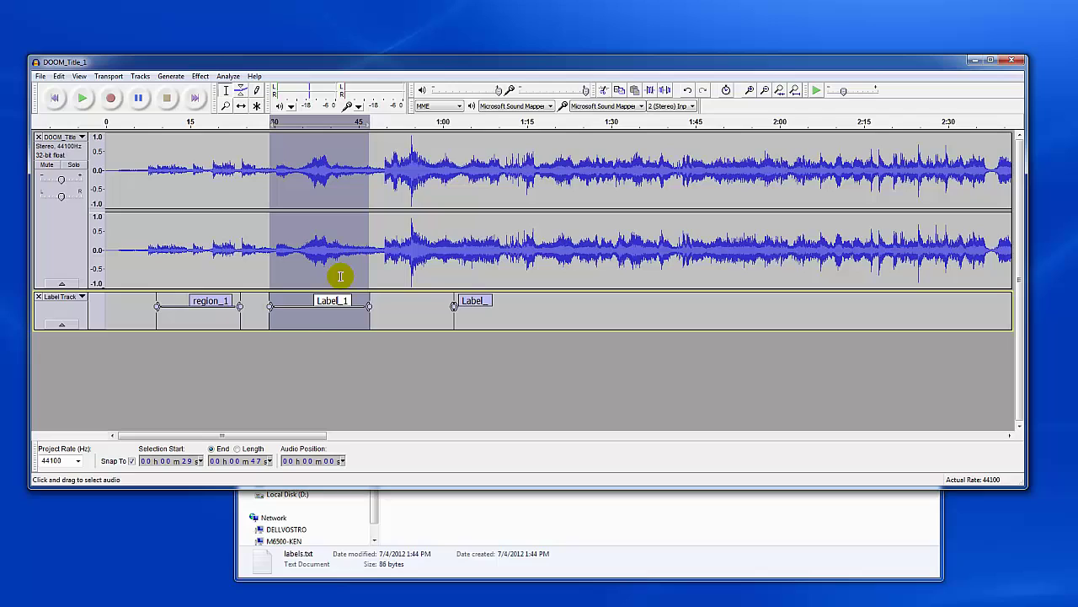
- Stretch Label_2 from its 1:02 point into a region ending near 1:26
click(491, 304)
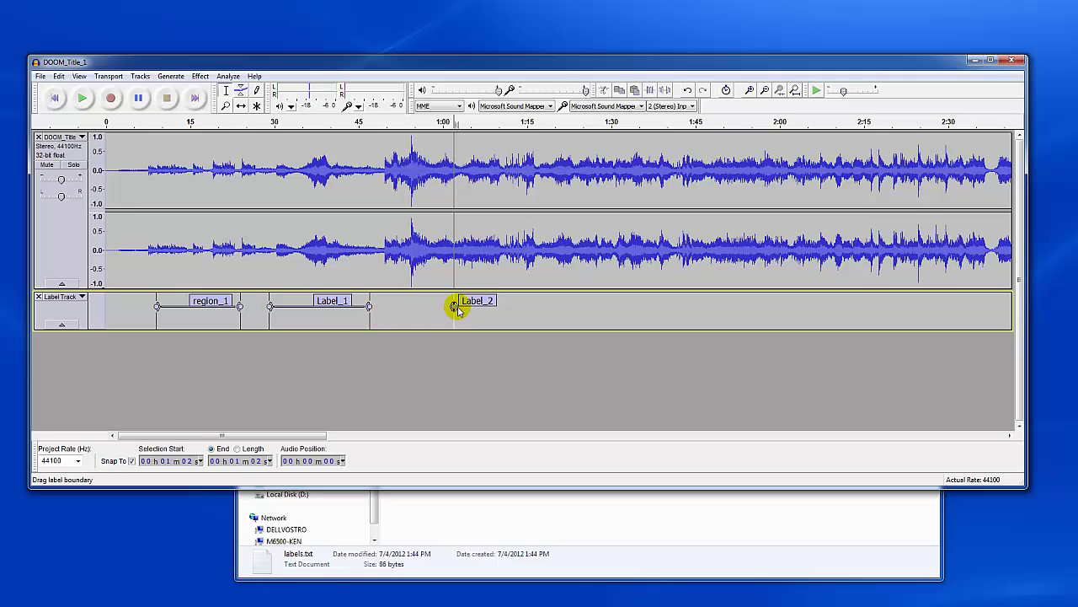
drag(462, 309, 586, 305)
click(523, 300)
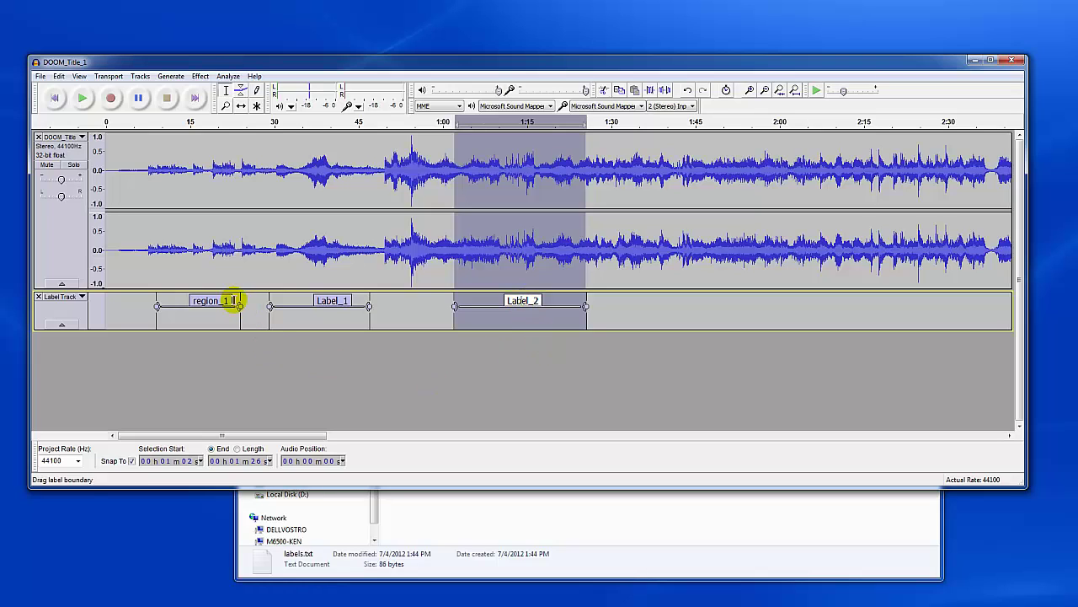
- Select region_1, Label_1 and Label_2 in turn to check each label's audio span
click(211, 300)
click(350, 300)
click(539, 300)
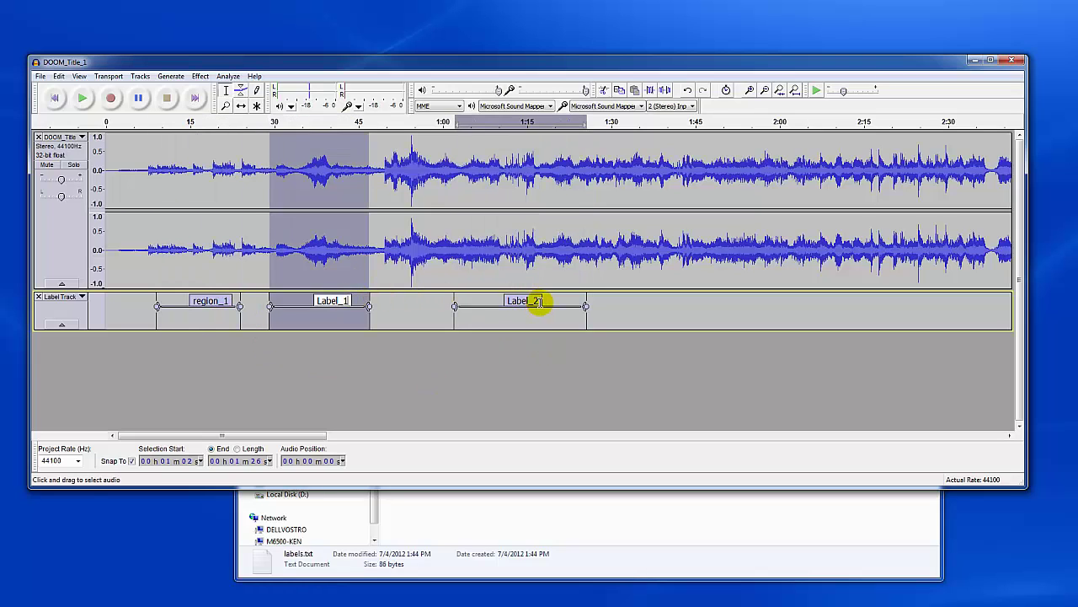
click(211, 301)
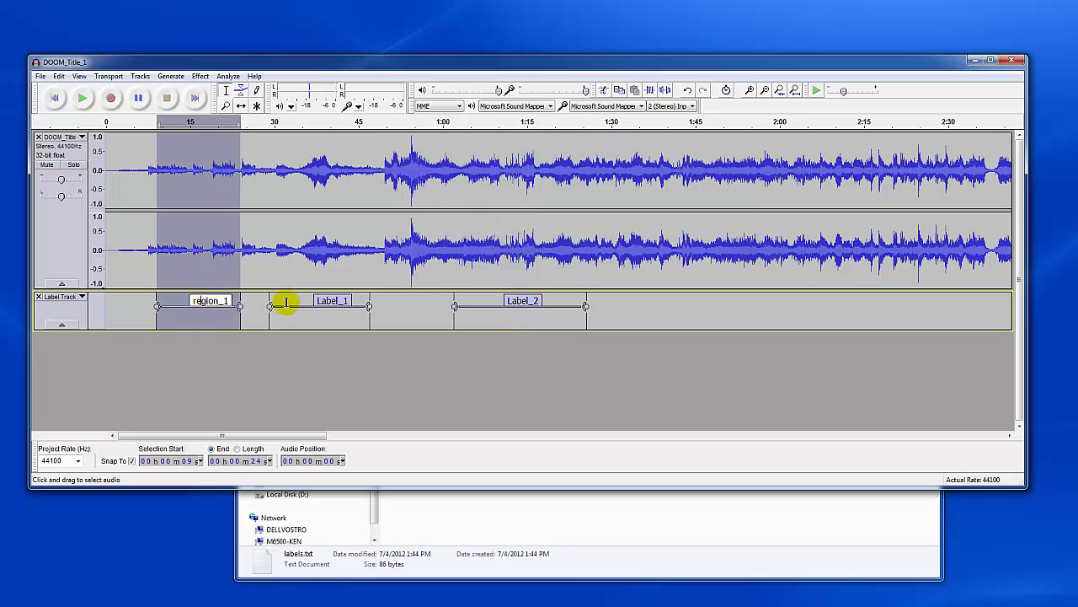
click(335, 301)
click(525, 300)
click(198, 301)
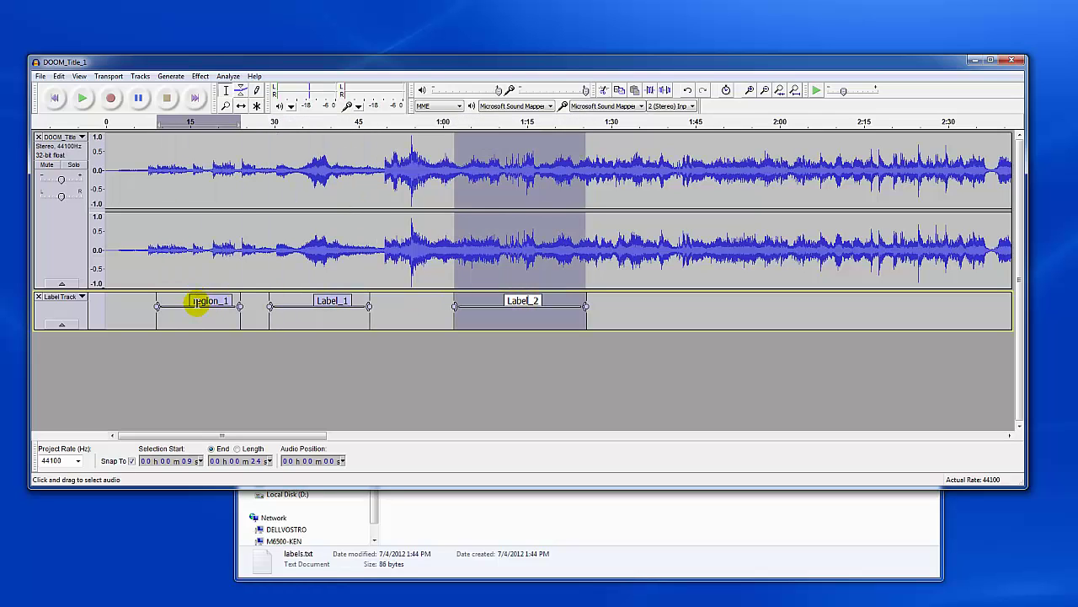
click(370, 302)
click(527, 300)
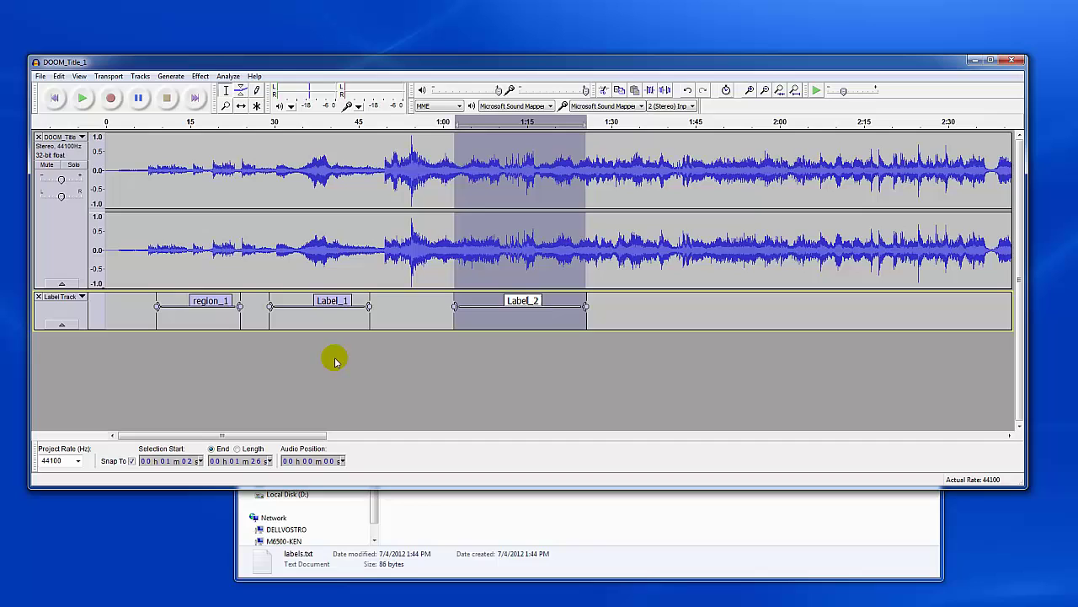
- Use Export Multiple split by labels to write region_1.wav, Label_1.wav and Label_2.wav
click(41, 77)
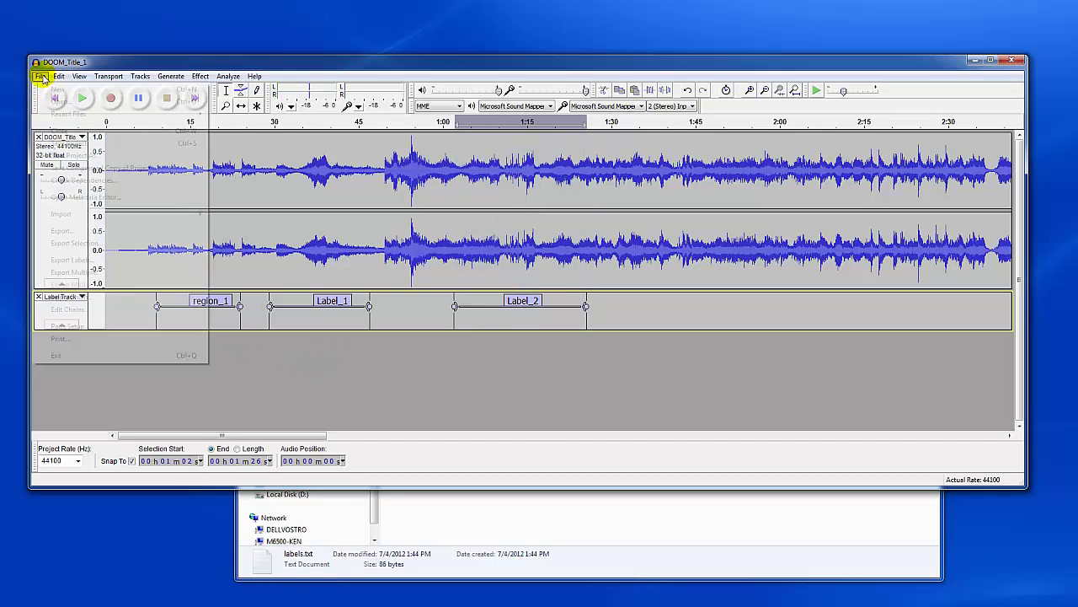
click(80, 272)
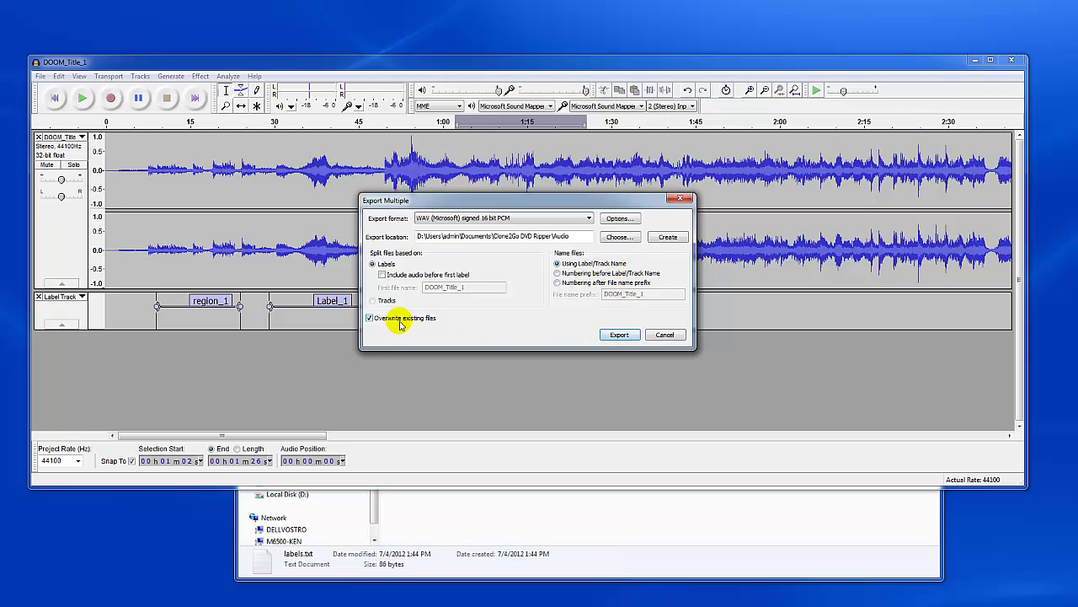
click(619, 335)
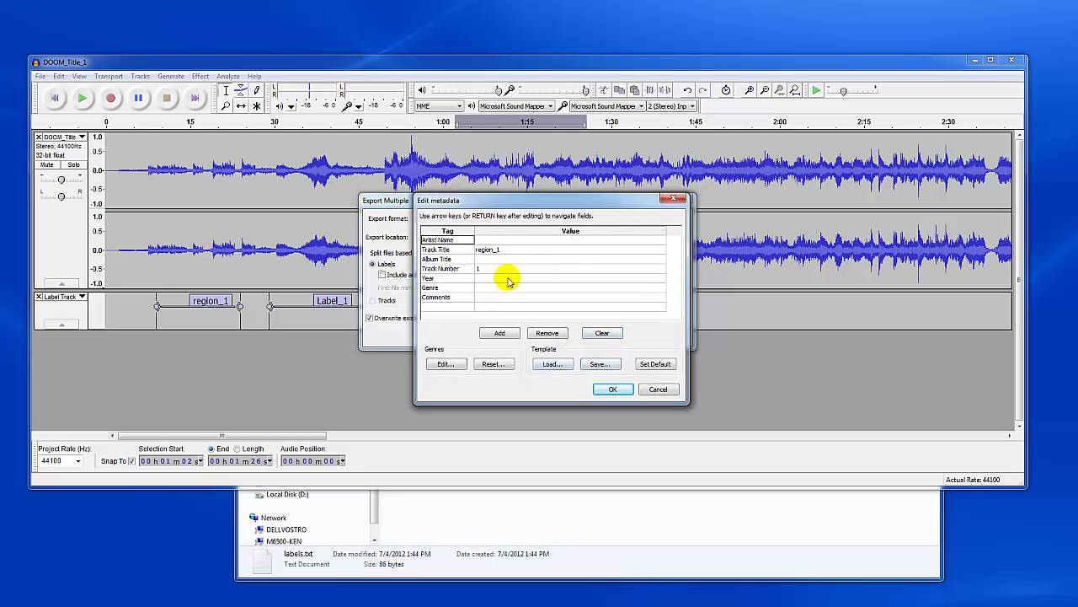
click(614, 389)
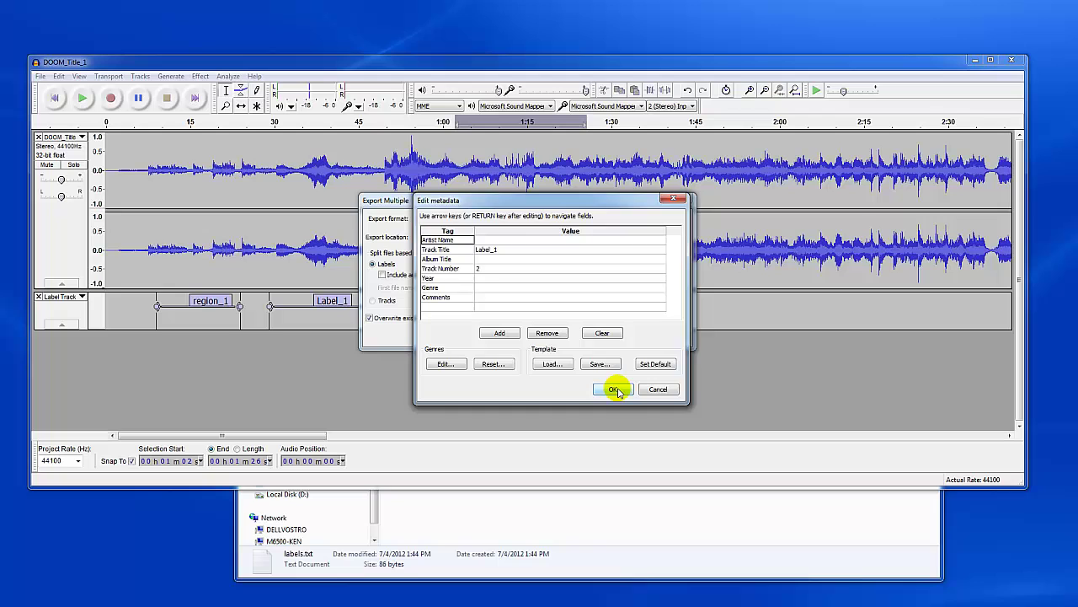
click(614, 390)
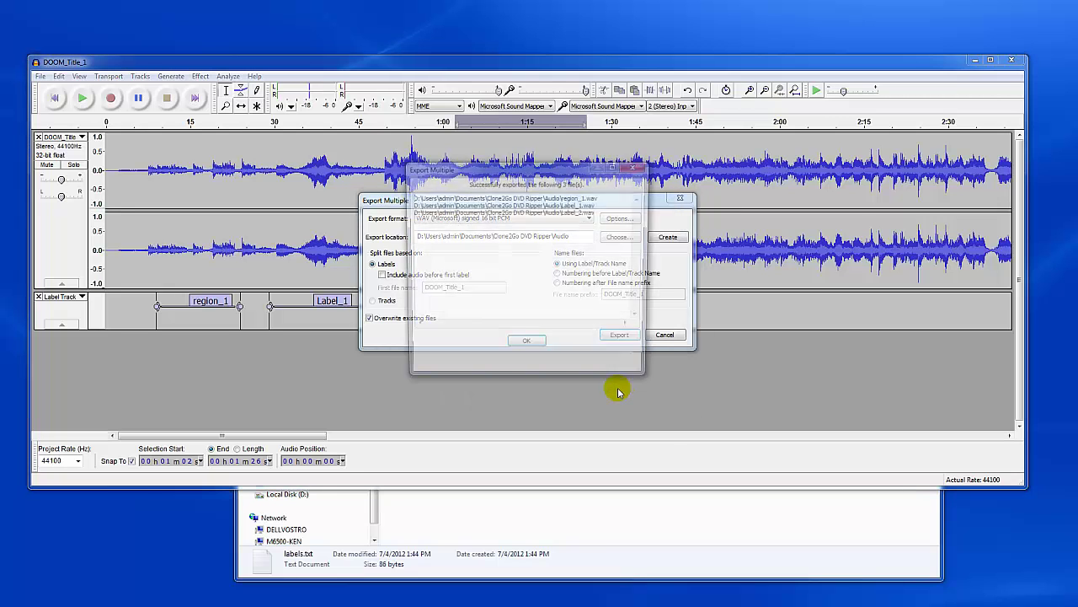
click(526, 346)
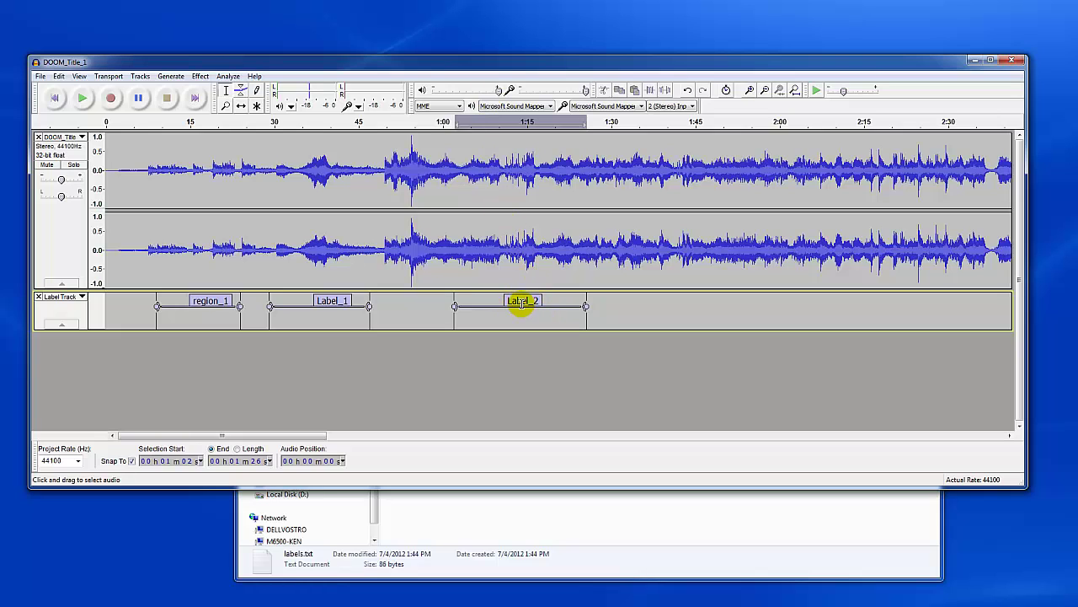
click(492, 305)
click(309, 302)
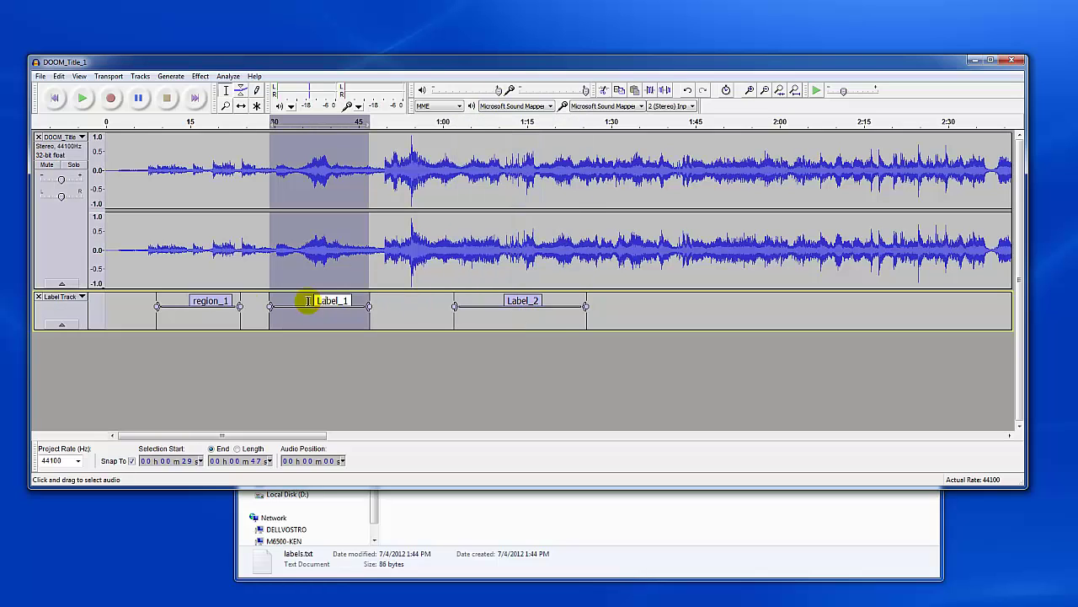
click(203, 305)
click(505, 501)
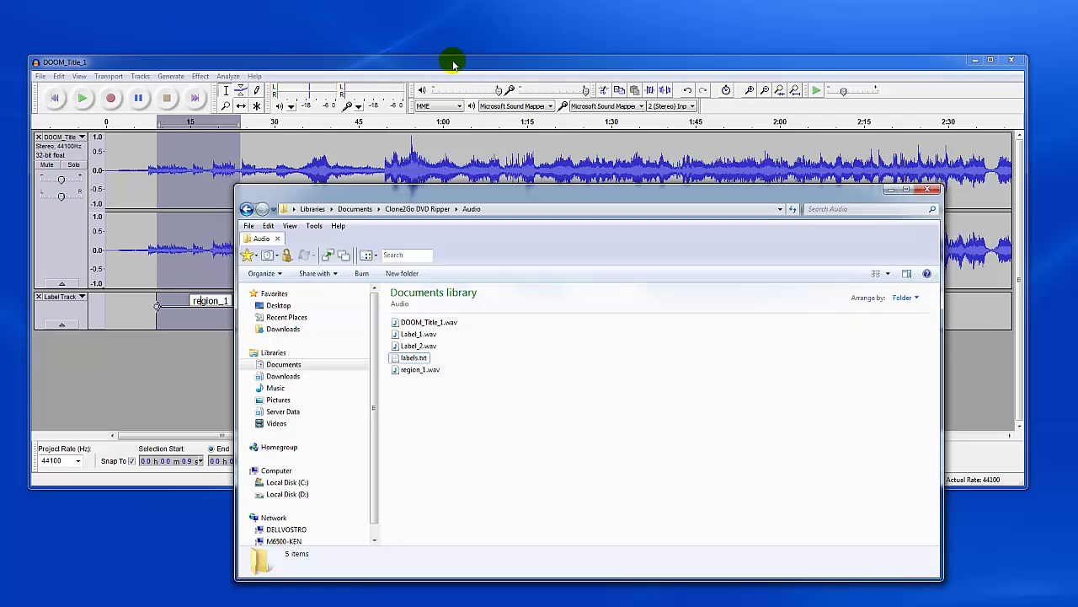
click(453, 64)
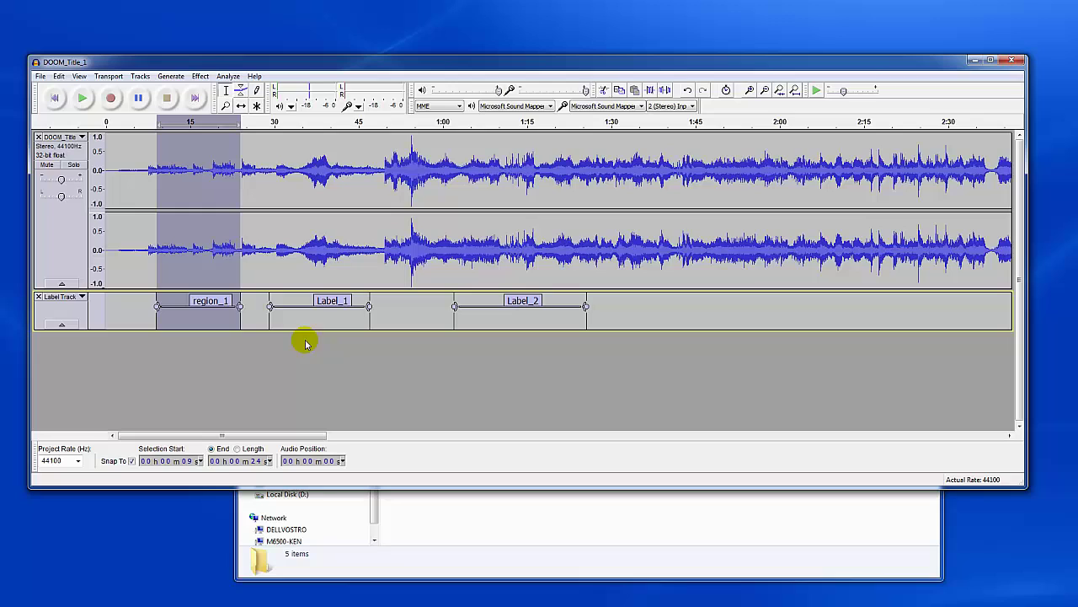
- Open Tracks > Edit Labels, move the dialog down, and edit region_1's Start Time cell
click(140, 77)
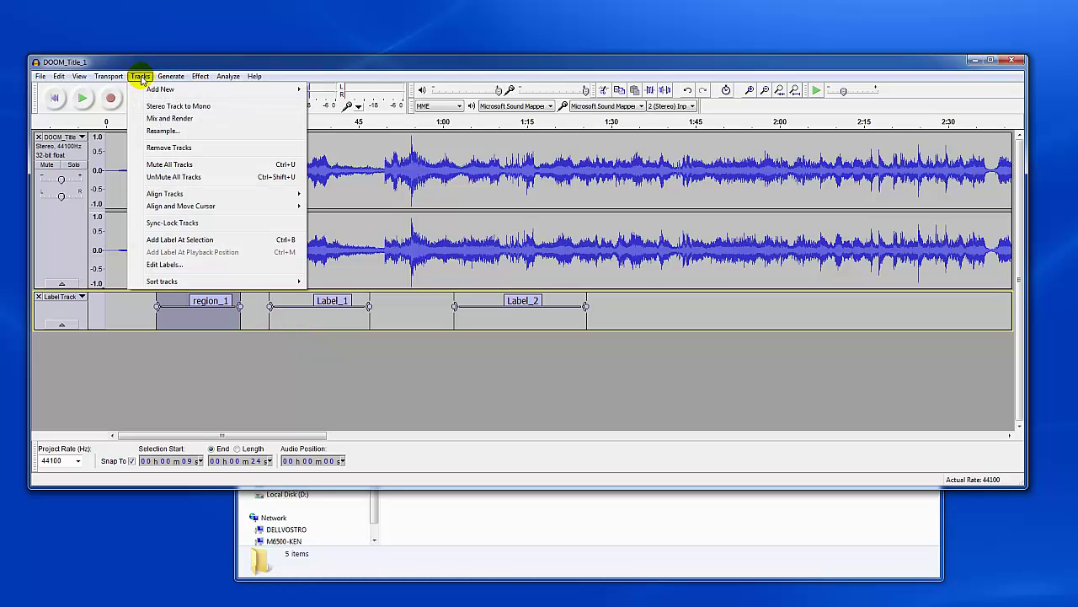
click(165, 265)
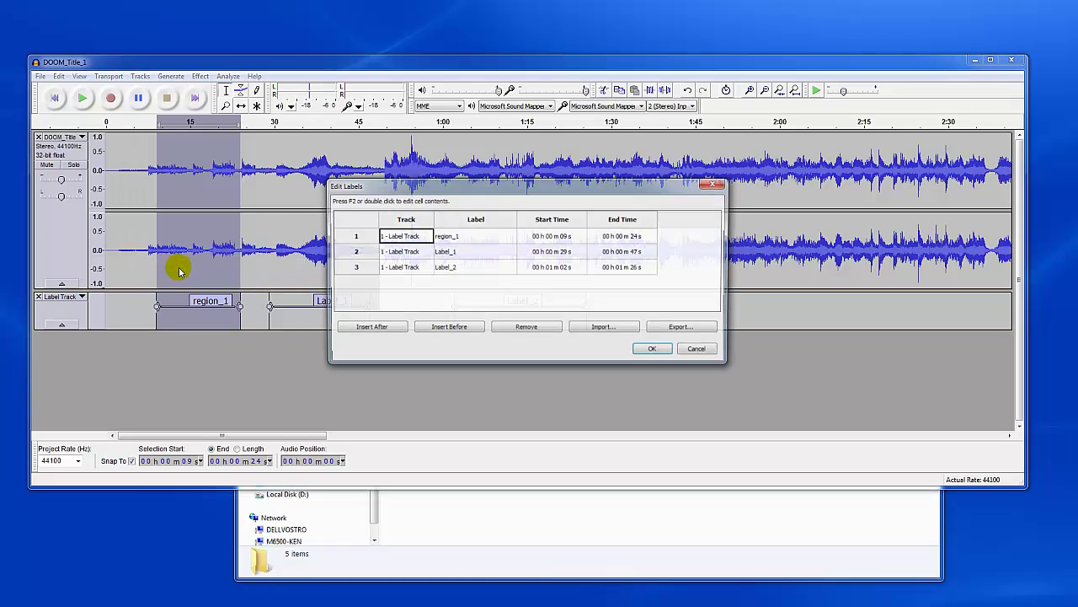
drag(493, 182, 495, 346)
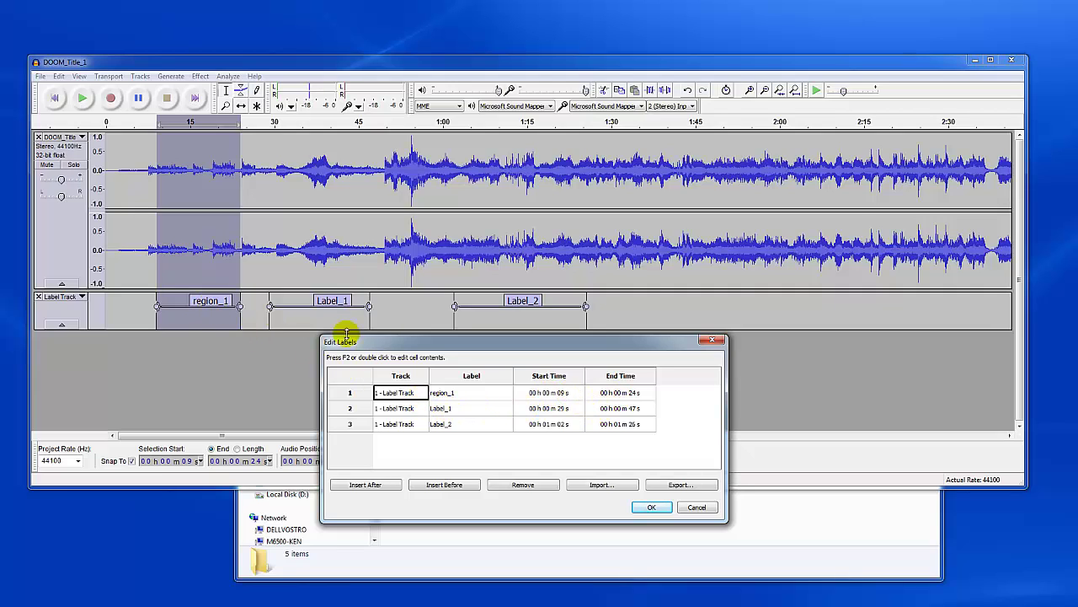
double_click(546, 394)
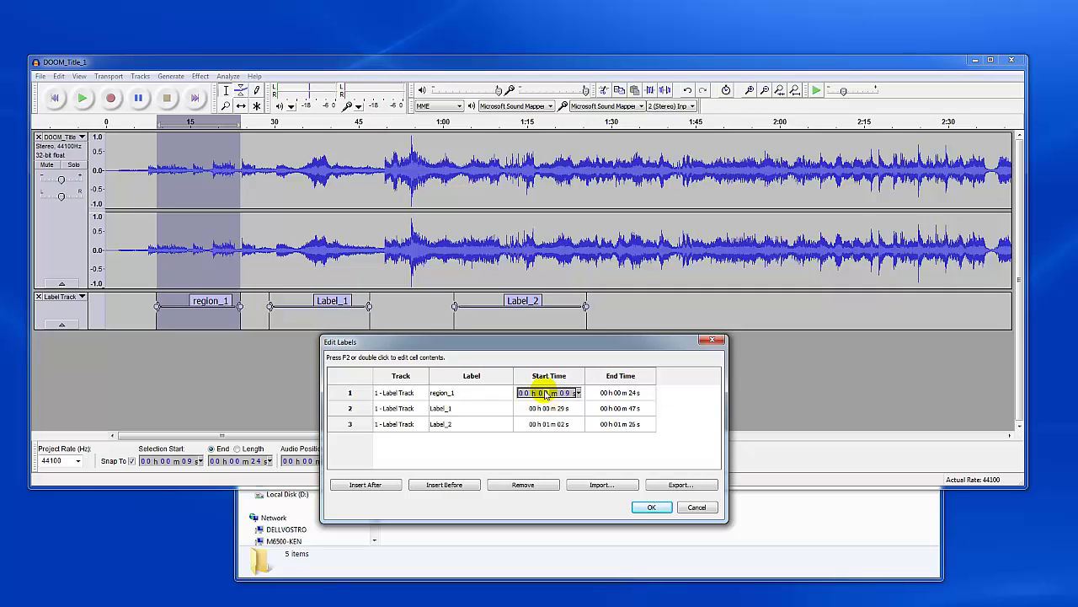
click(471, 440)
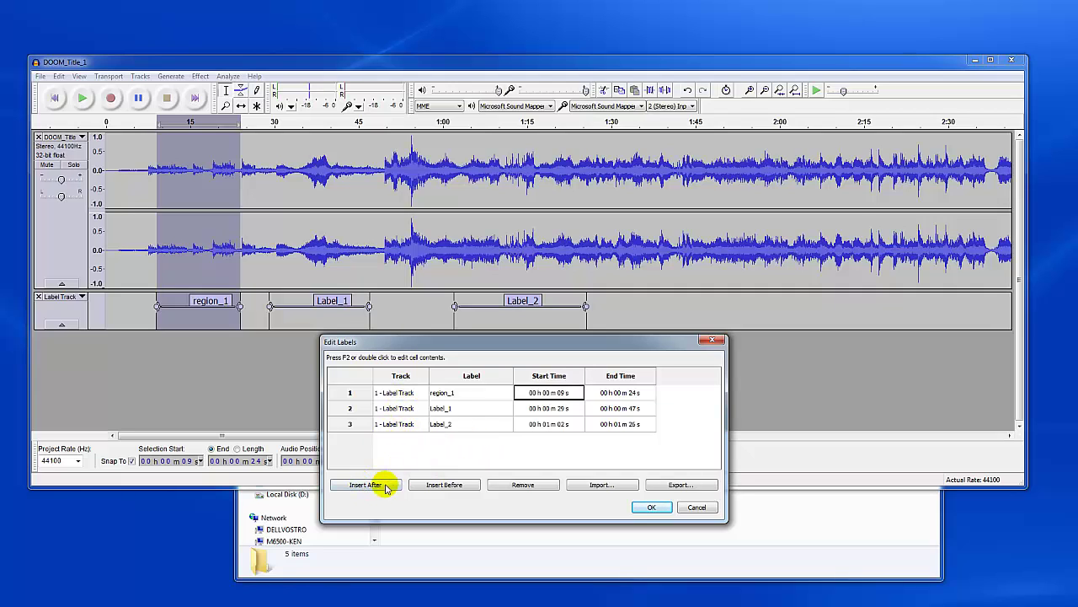
- Insert empty rows after and before Label_1, then remove both empty rows
click(383, 410)
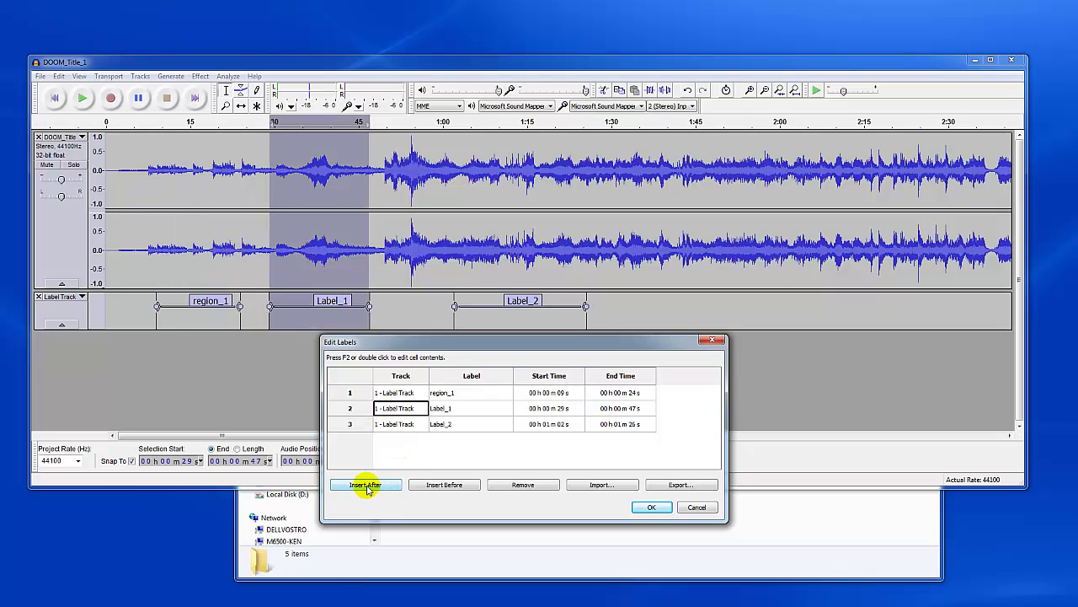
click(366, 486)
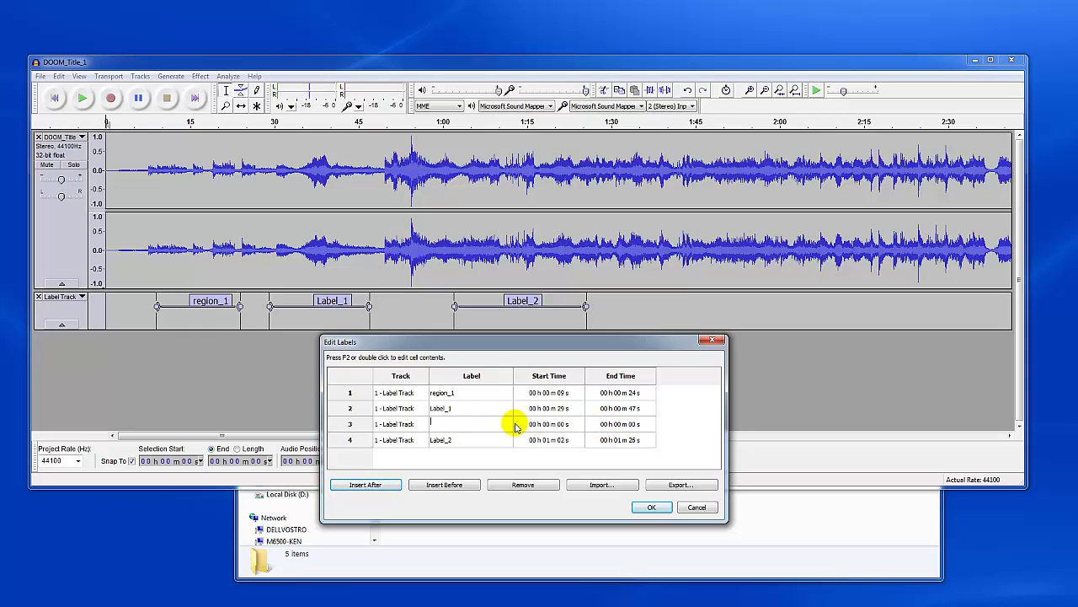
click(449, 413)
click(445, 484)
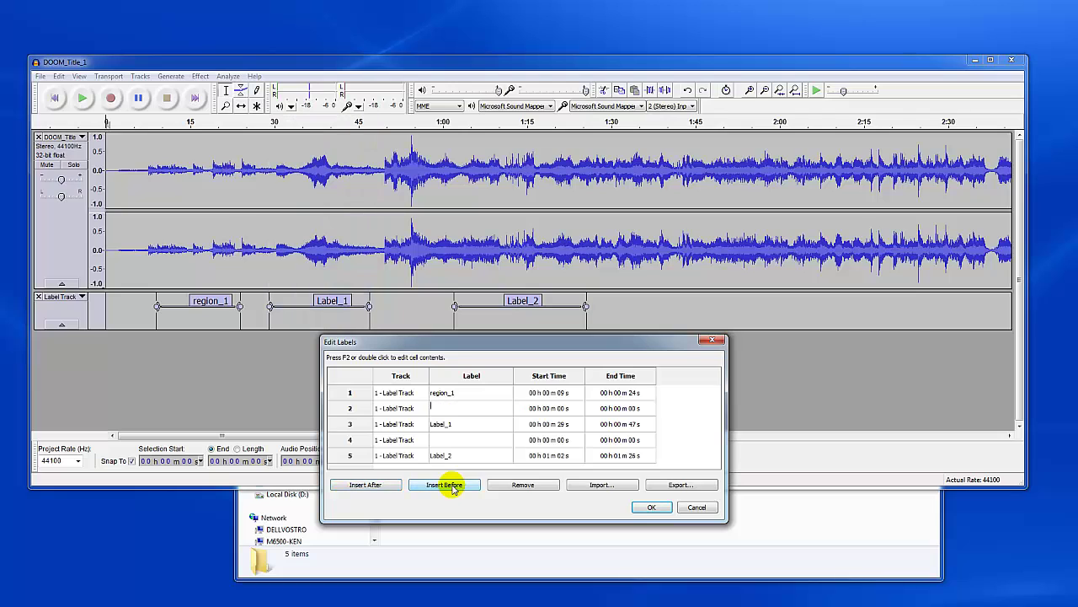
click(523, 484)
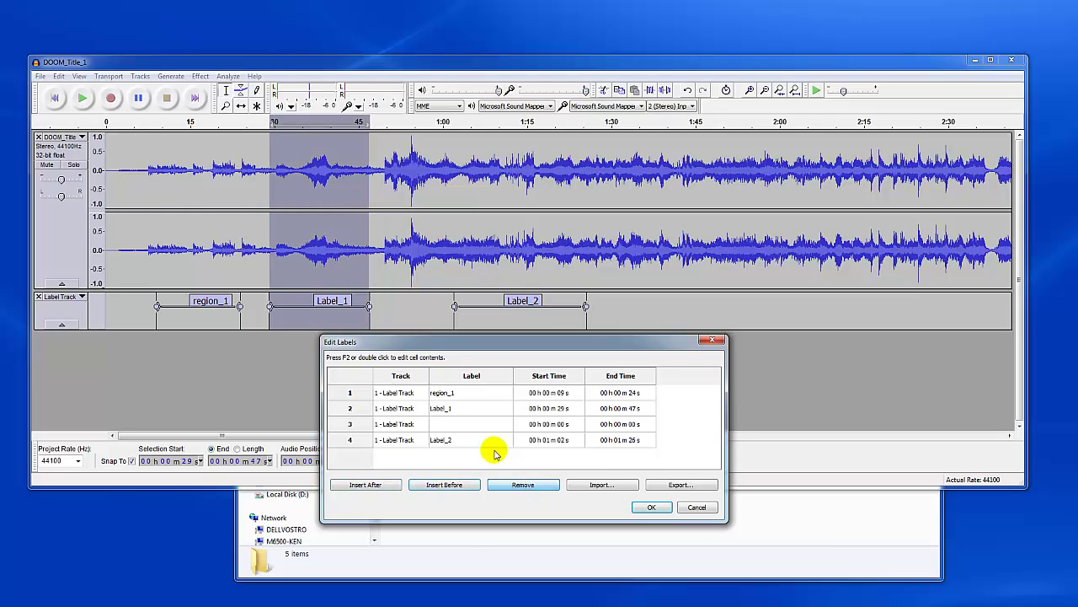
click(461, 423)
click(523, 484)
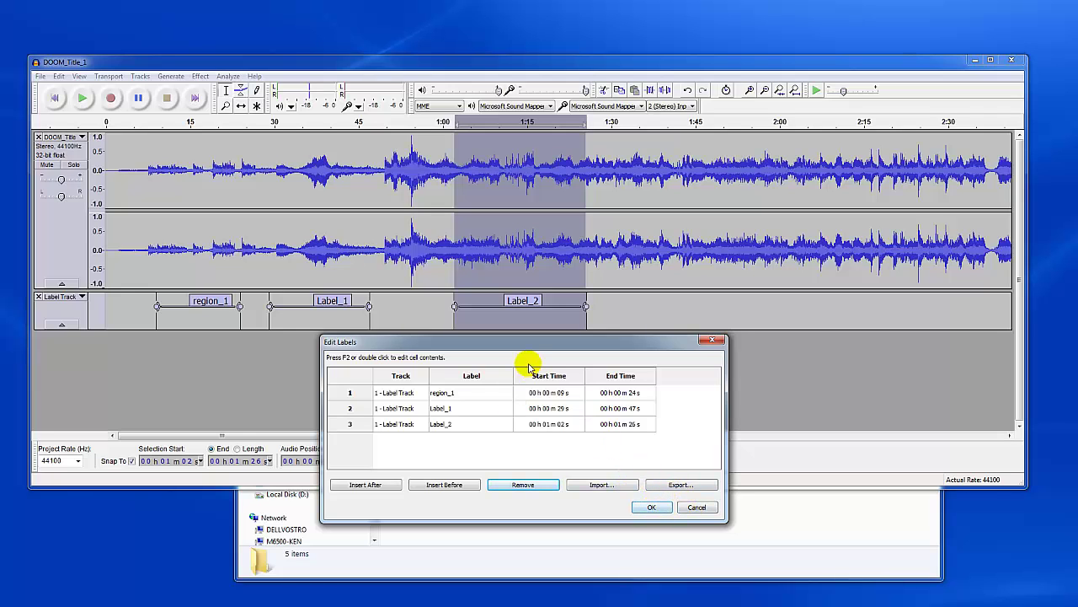
drag(539, 347, 494, 204)
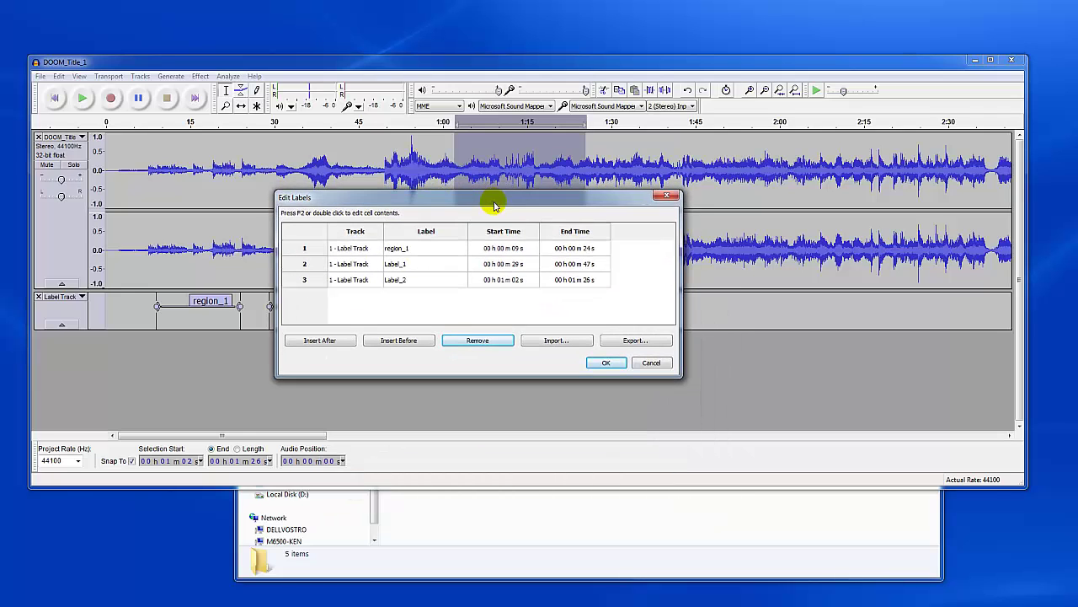